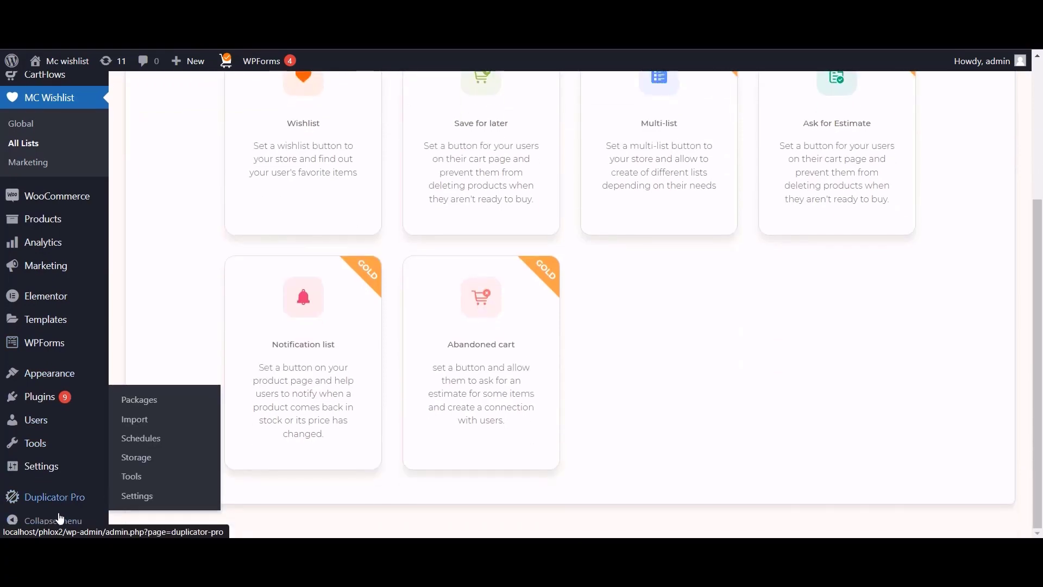
Step: Open the Save For Later List settings from the MC Wishlist lists
click(38, 524)
scroll(226, 379, up, 4)
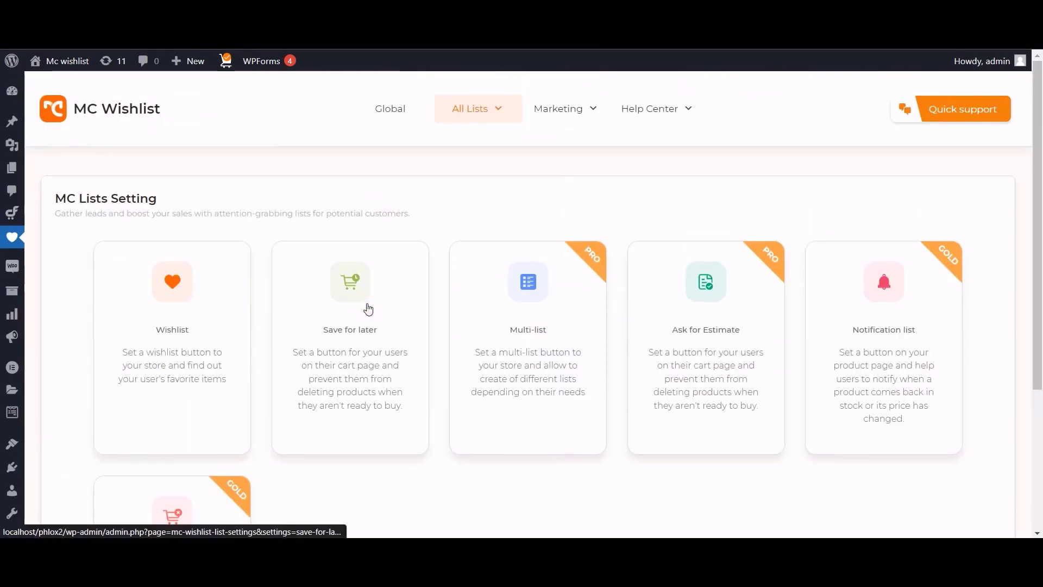
click(369, 309)
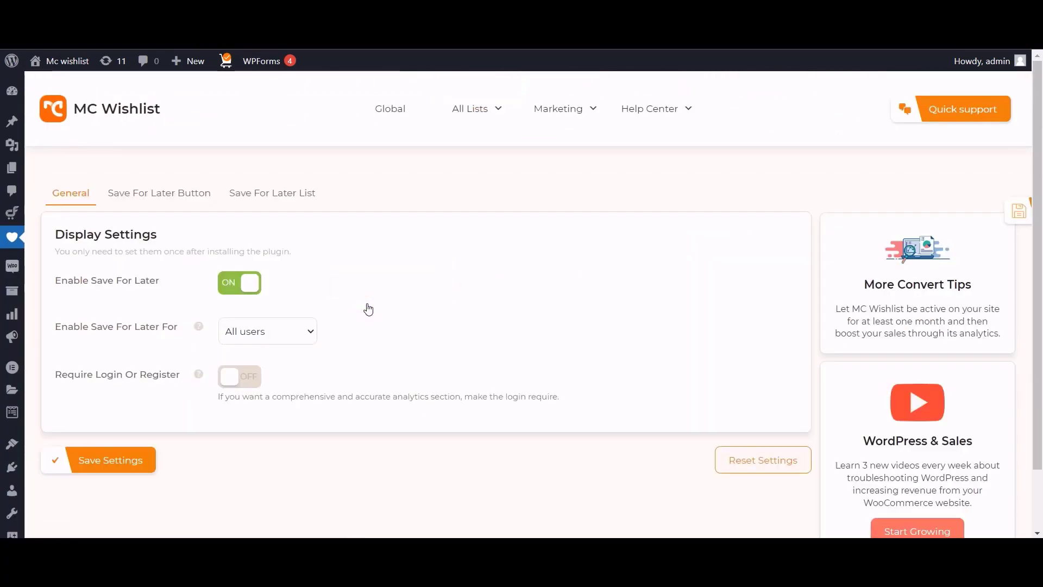
click(266, 194)
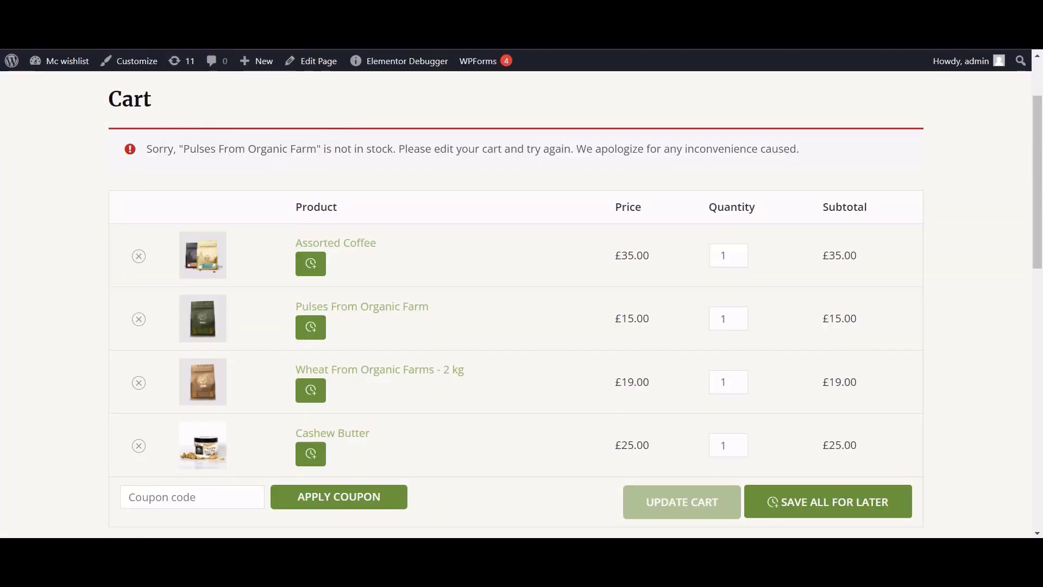
Step: Save Assorted Coffee, Pulses From Organic Farm and Wheat From Organic Farms - 2 kg for later from the cart
click(319, 267)
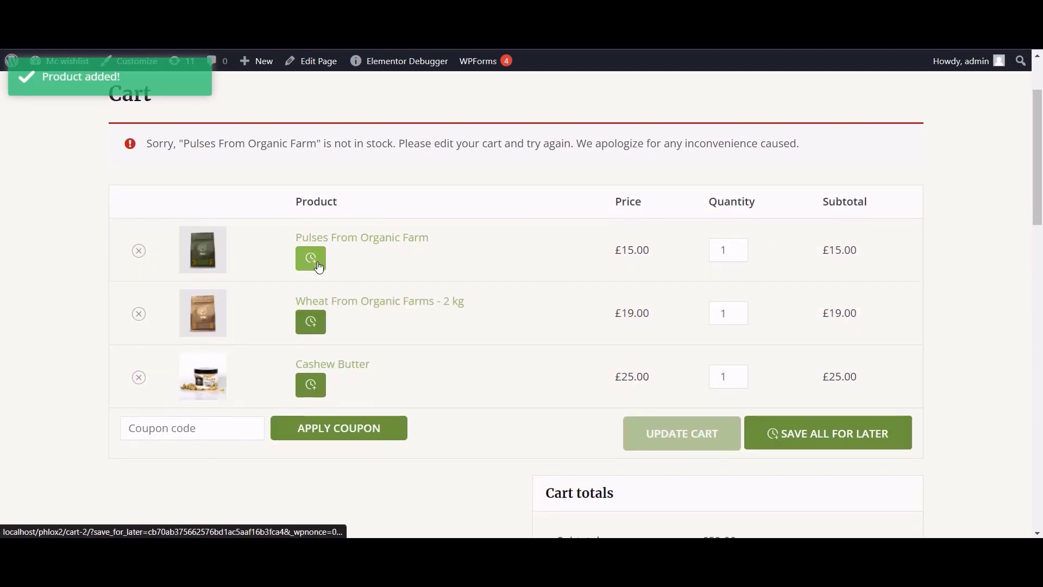
click(315, 262)
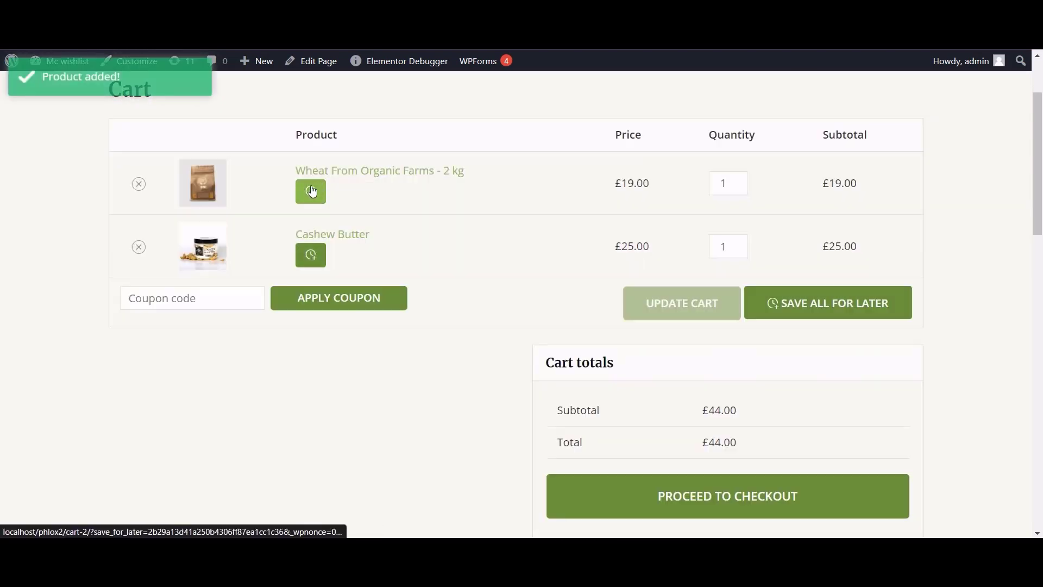
click(311, 190)
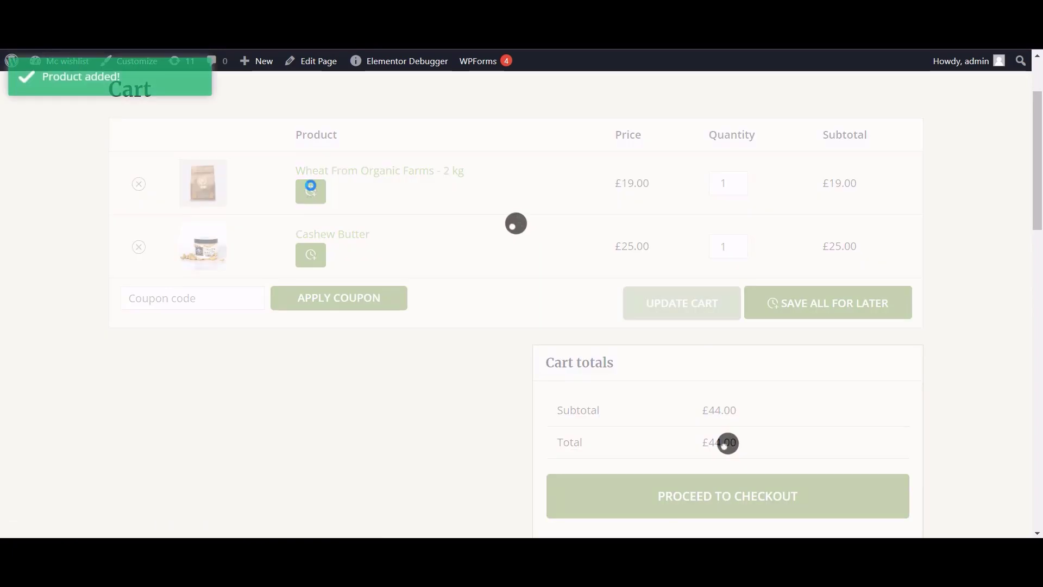
Step: Examine the save for later list's placement and contents on the cart page alongside its table settings
scroll(580, 340, down, 8)
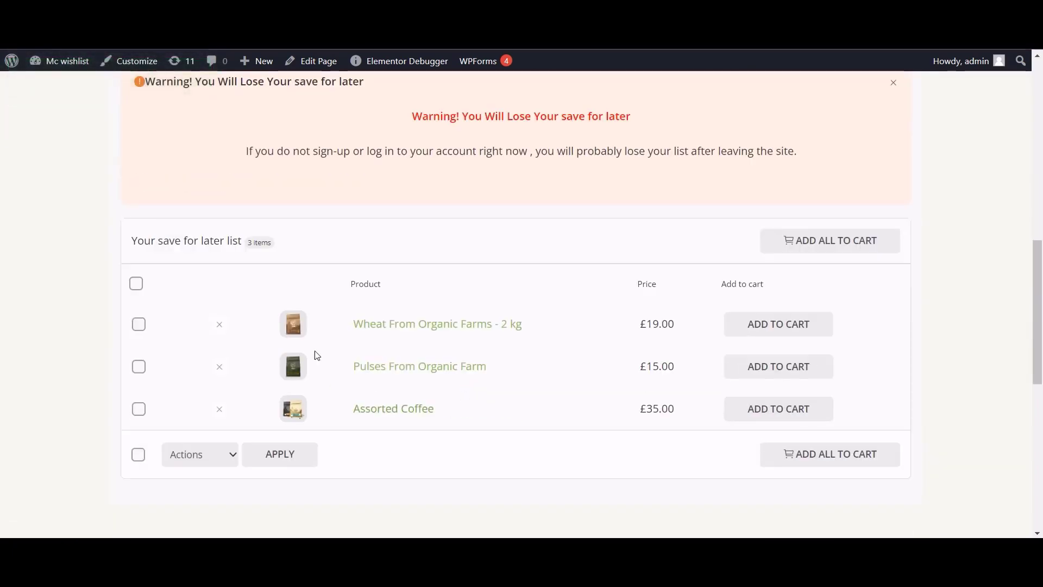
scroll(336, 251, up, 8)
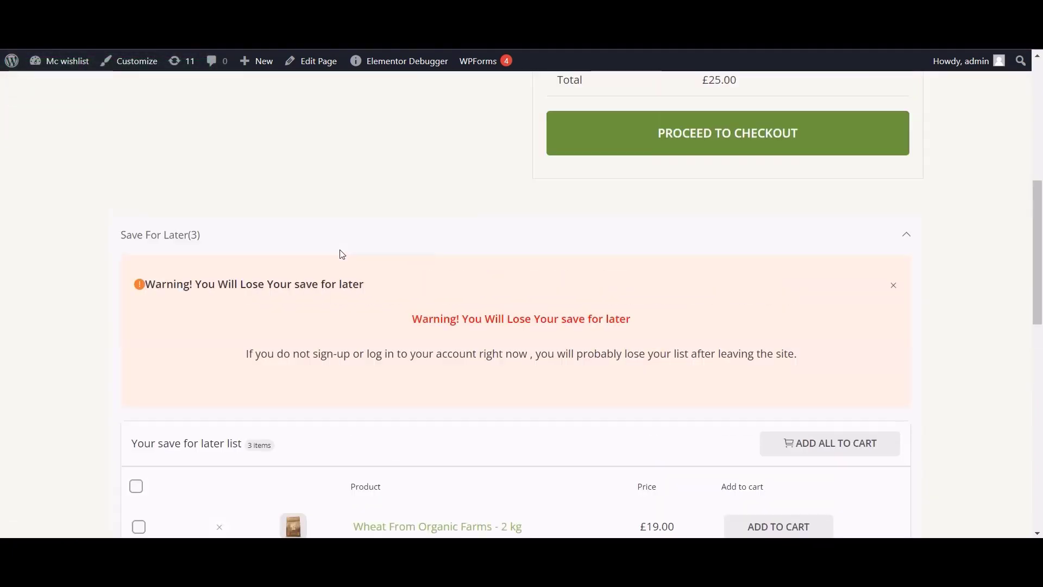
scroll(337, 252, down, 9)
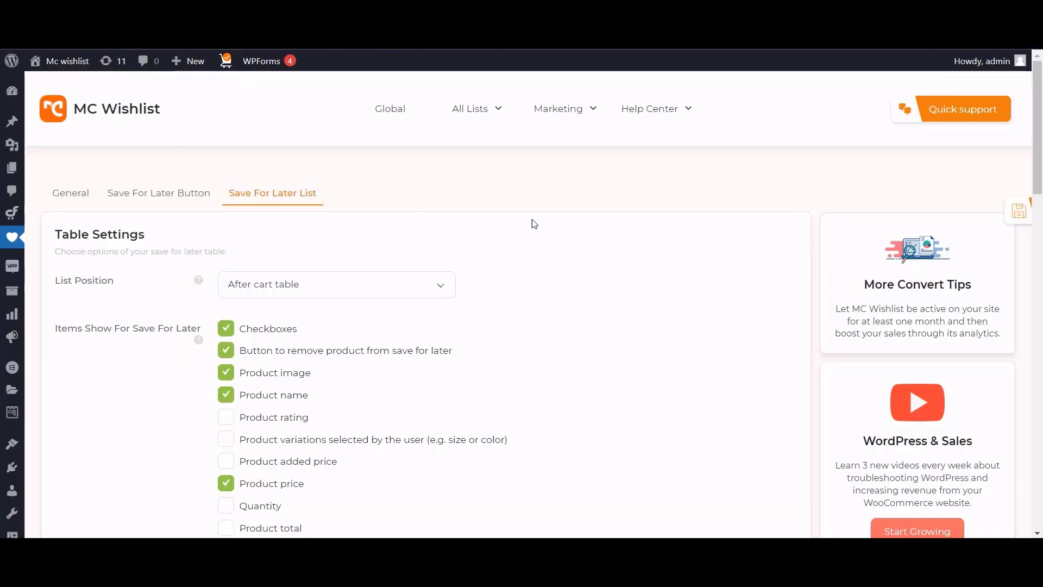
scroll(534, 222, down, 1)
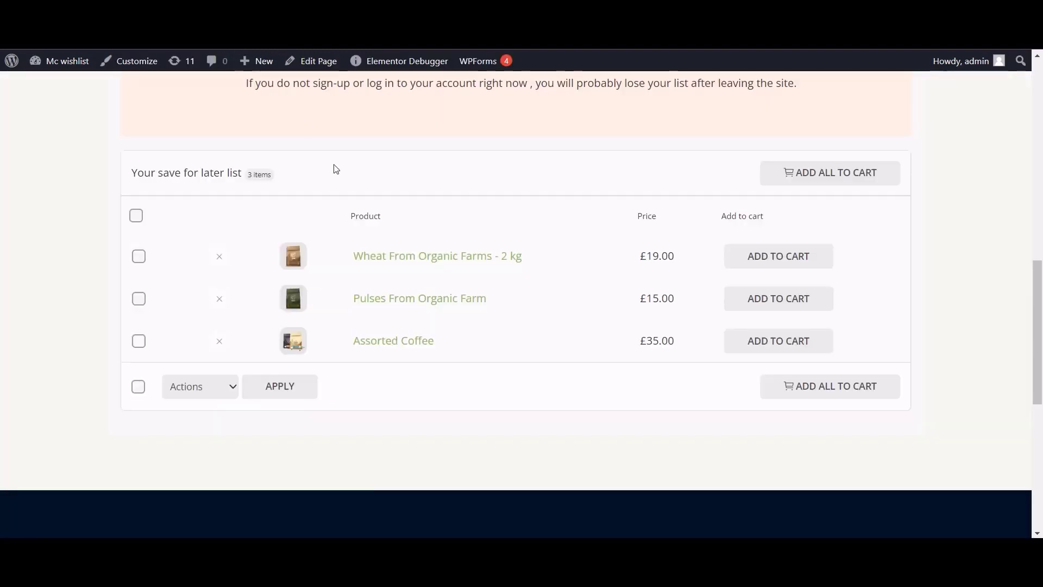
scroll(435, 302, up, 10)
scroll(435, 349, down, 8)
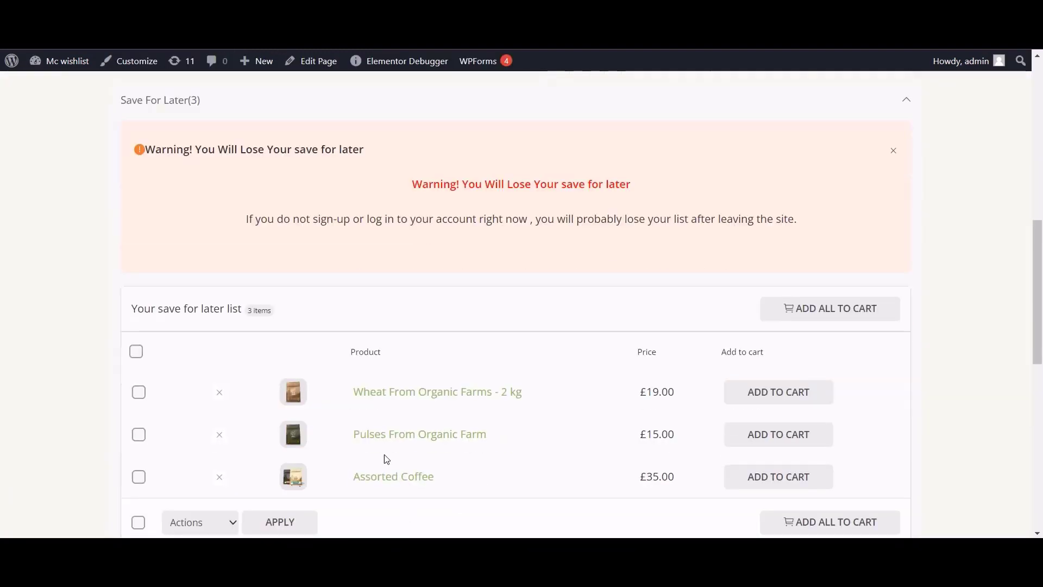
scroll(384, 459, up, 10)
scroll(393, 331, down, 1)
scroll(392, 331, down, 6)
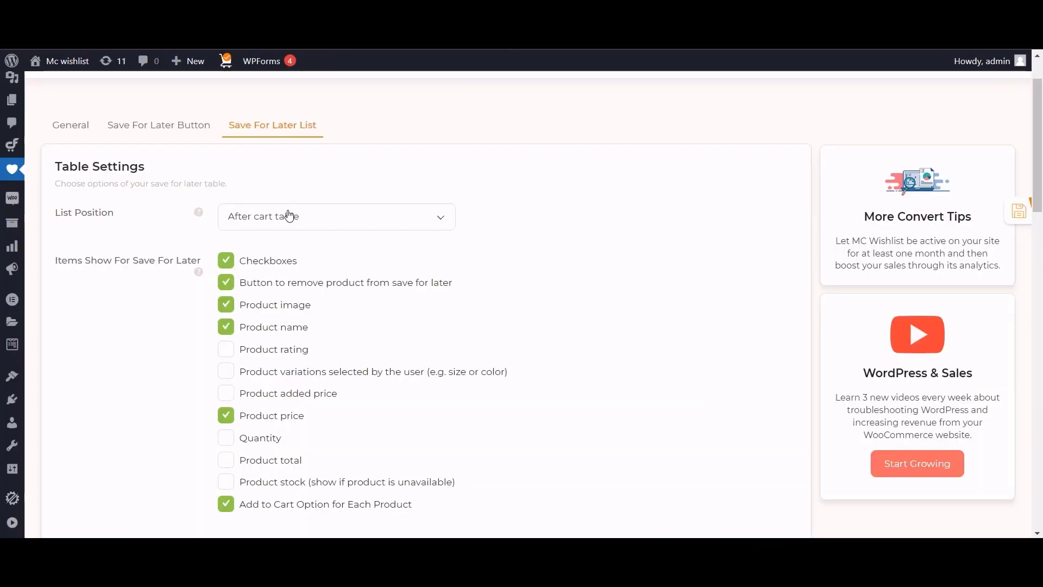
Step: Set the list position to Before cart table, save the settings and check the placement on the refreshed cart page
click(287, 218)
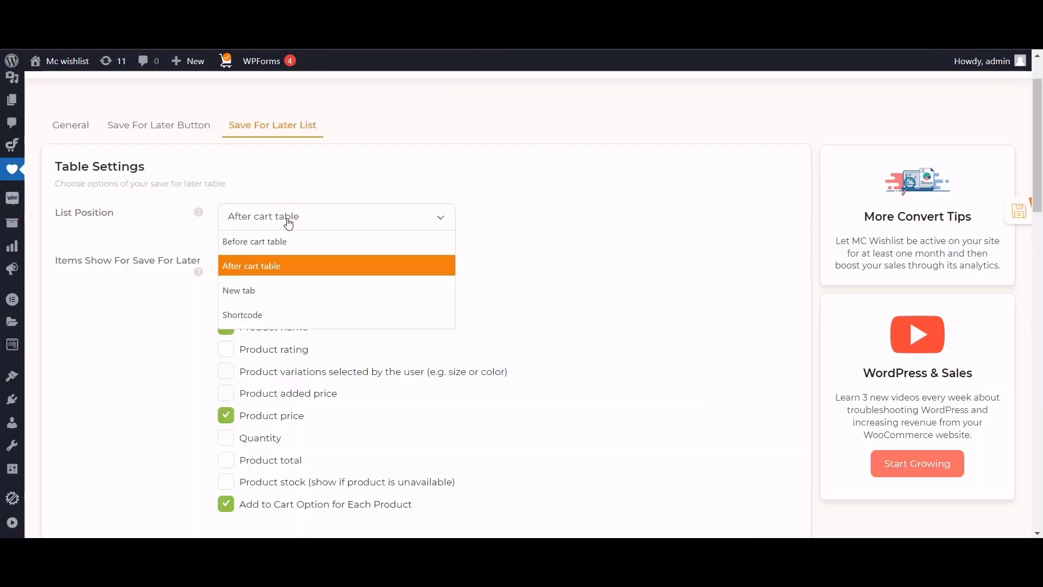
click(251, 241)
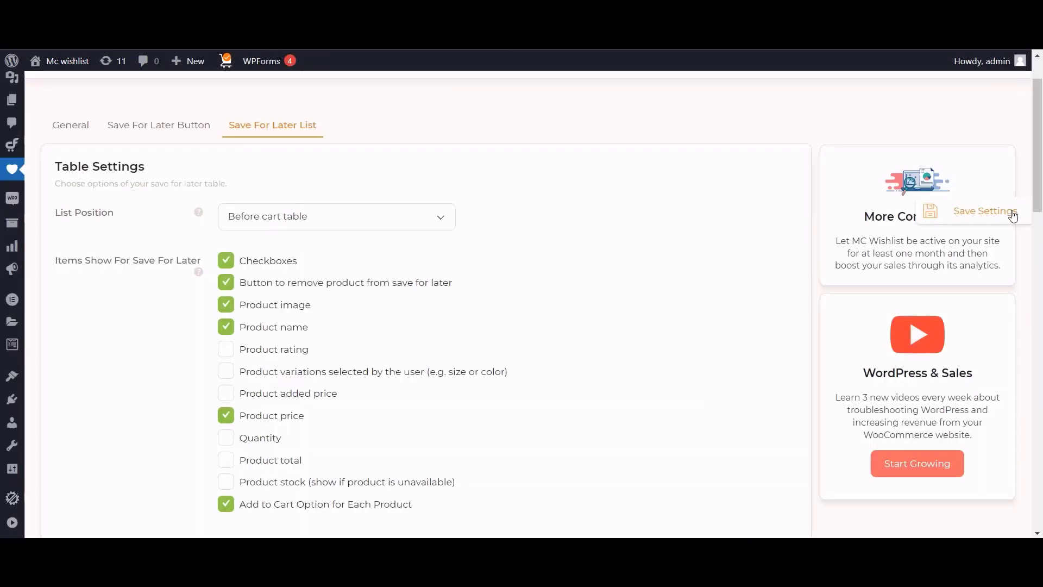
click(999, 214)
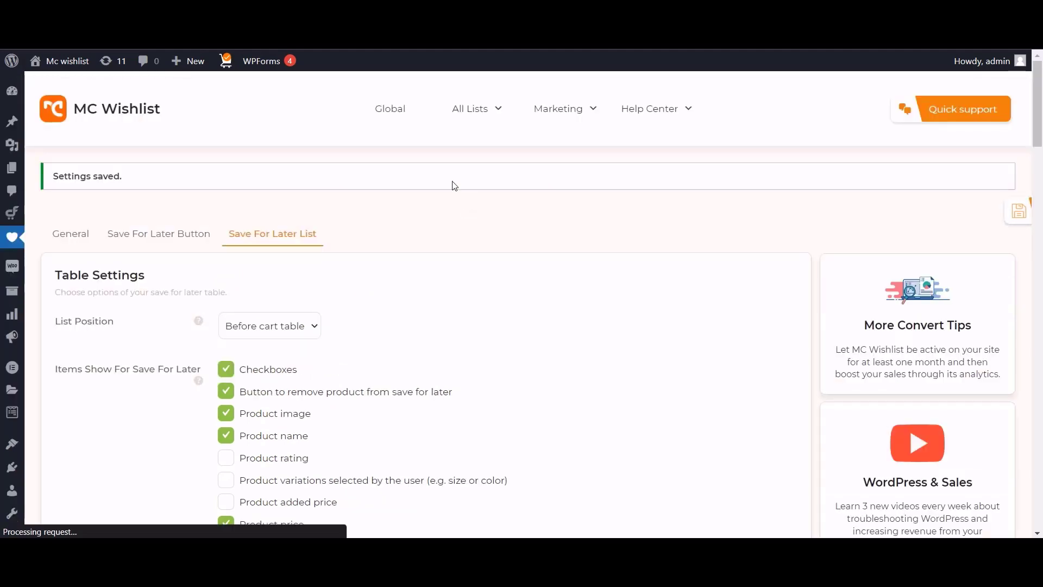
key(ctrl+Tab)
key(F5)
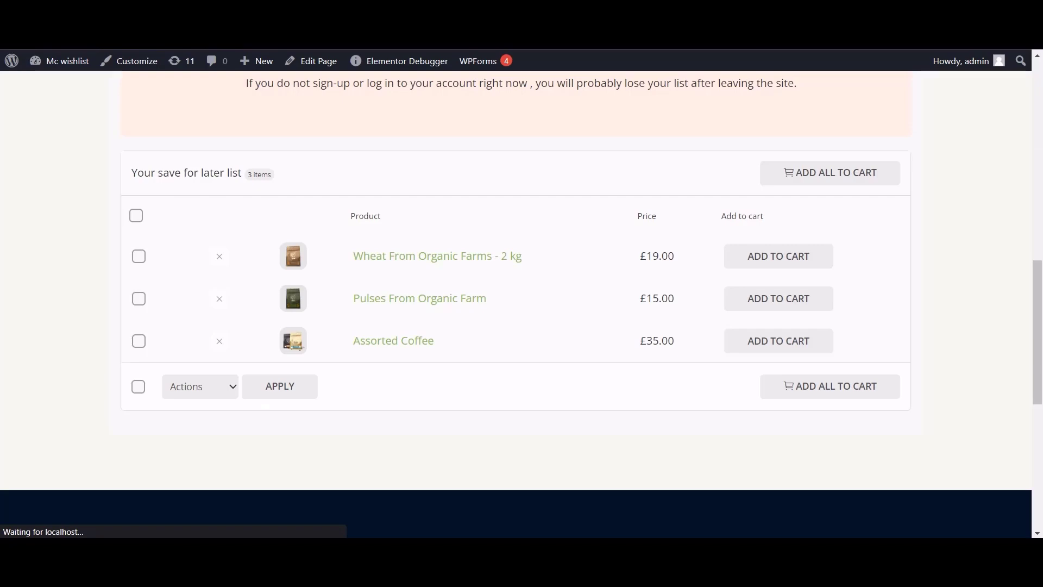
scroll(247, 288, up, 5)
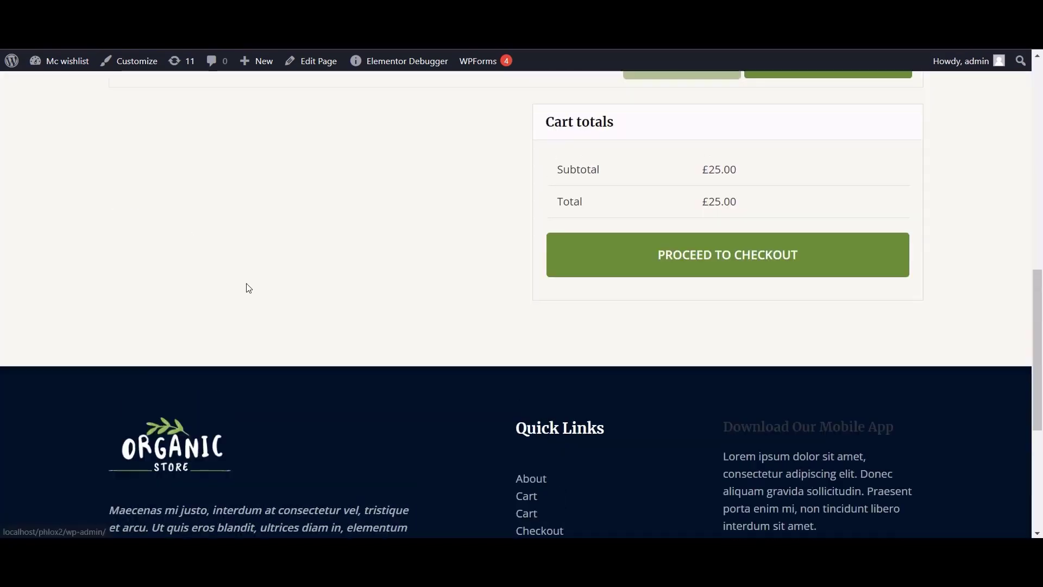
scroll(327, 305, up, 5)
scroll(368, 374, down, 4)
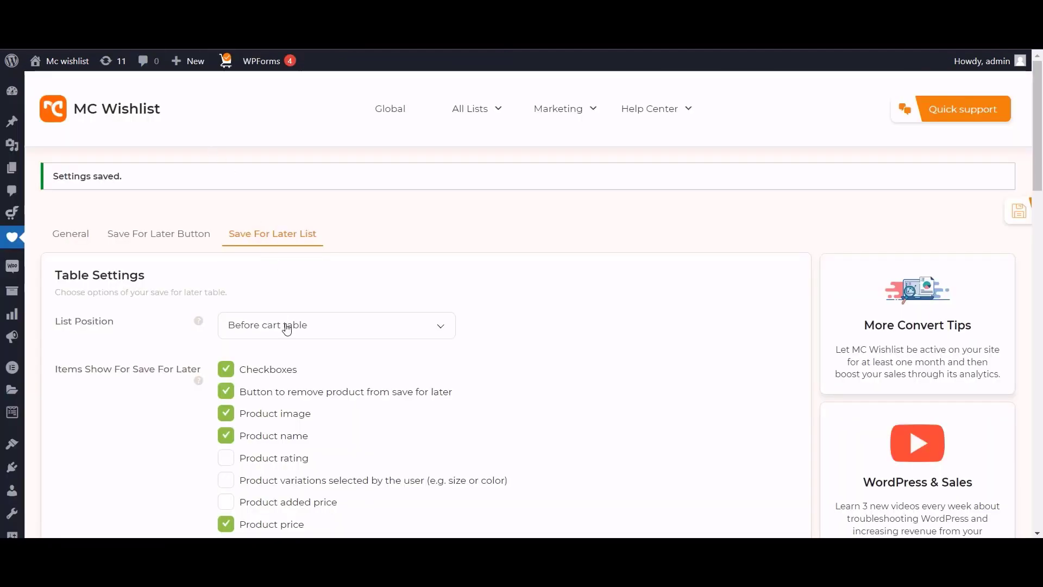
Step: Set the list position to New tab and view the Save For Later list on the cart page
click(287, 328)
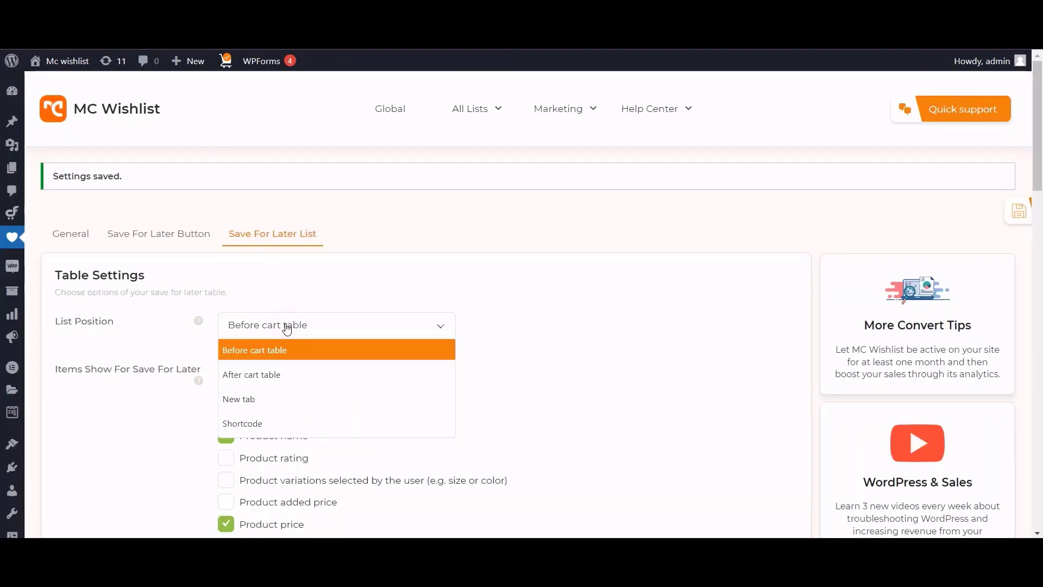
click(257, 404)
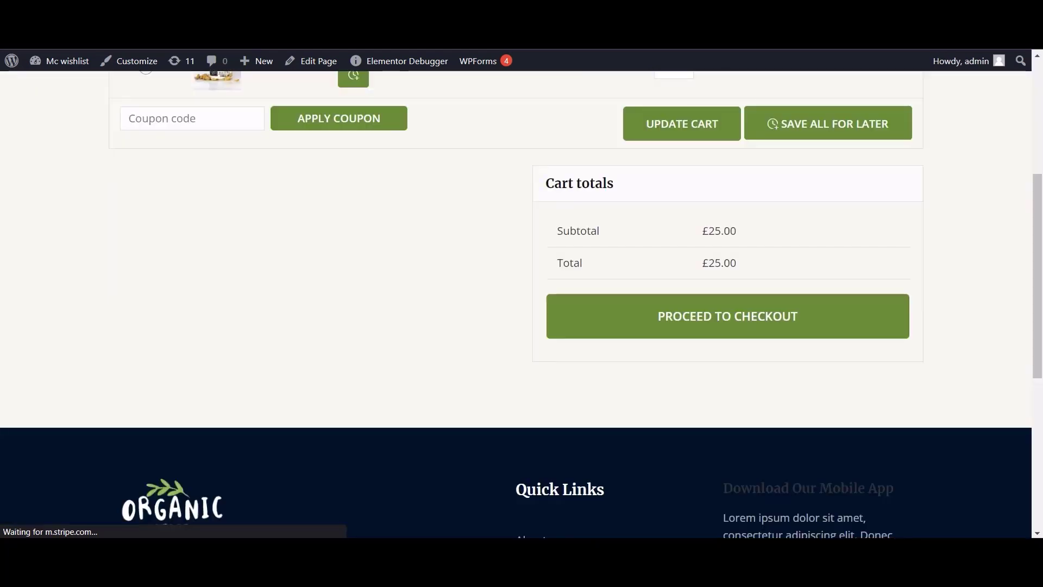
scroll(288, 233, up, 3)
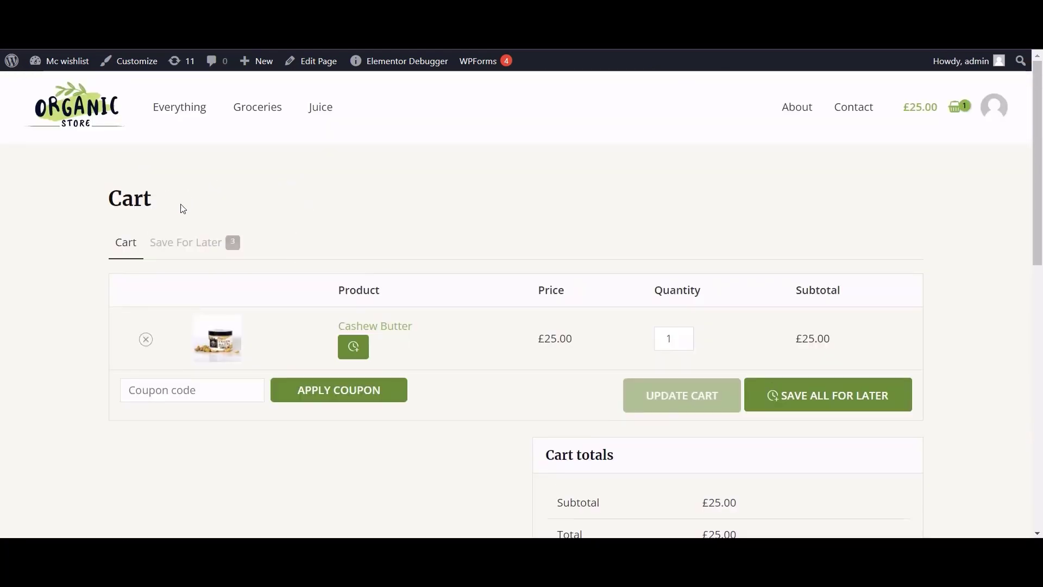
click(171, 243)
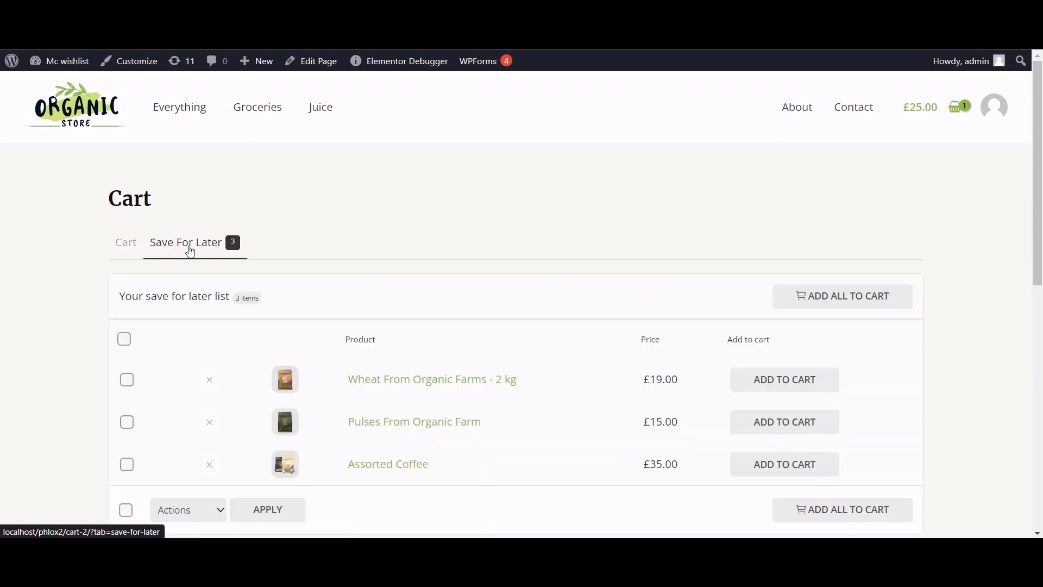
scroll(385, 214, down, 1)
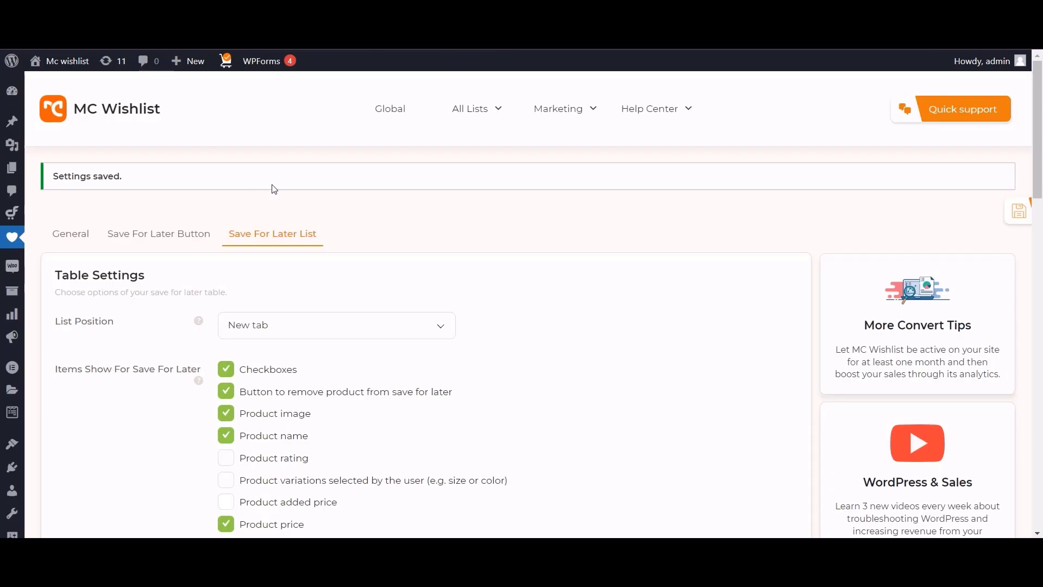
Step: Try the Shortcode list position and switch it back to New tab
scroll(326, 206, down, 1)
click(325, 259)
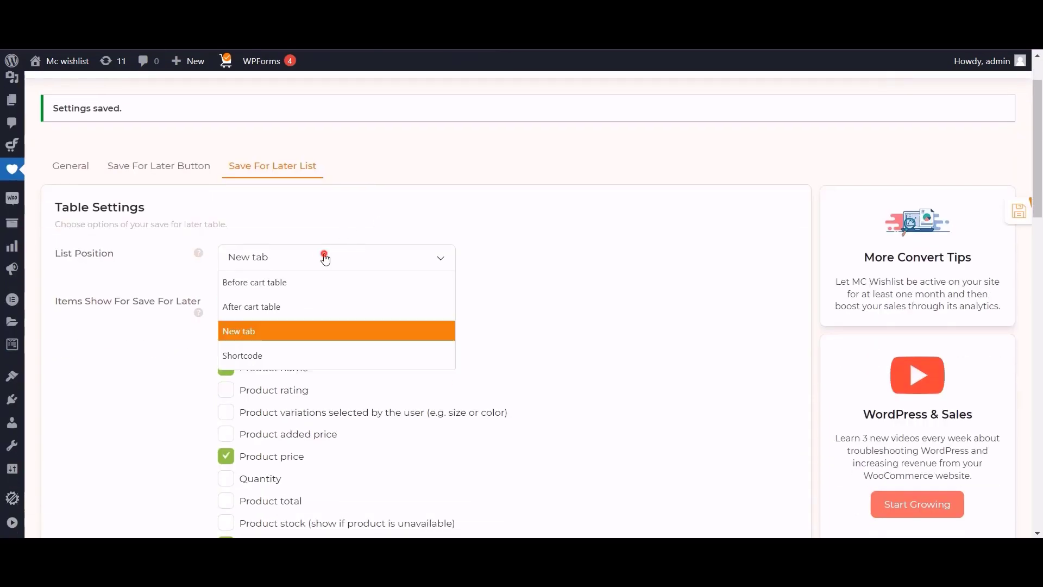
click(281, 356)
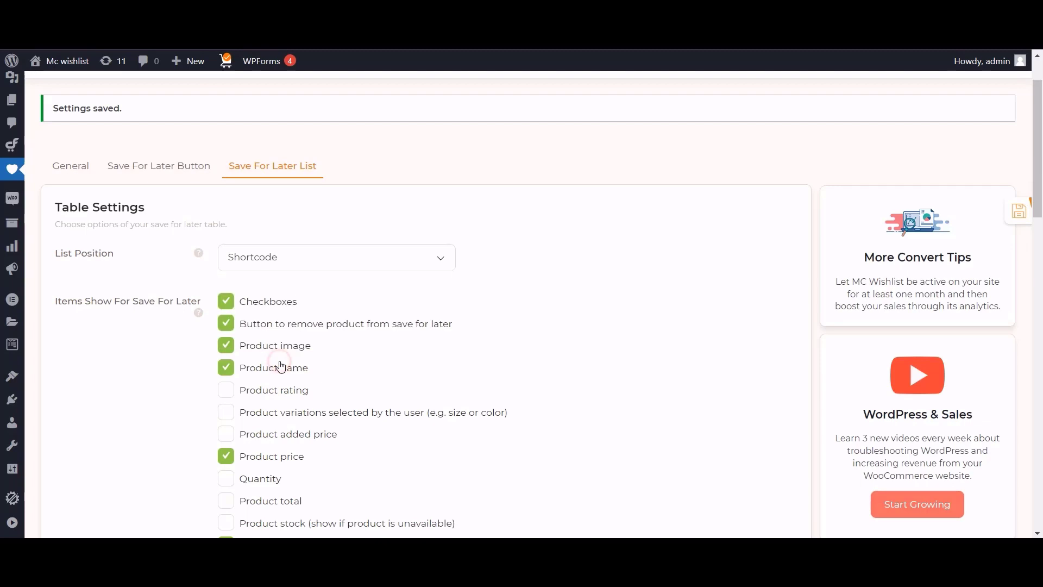
click(321, 259)
click(270, 332)
click(562, 224)
Step: Enable product rating, selected variations, added price, quantity, total and stock for the save for later table, plus the "Remove All Items" button
scroll(564, 226, down, 3)
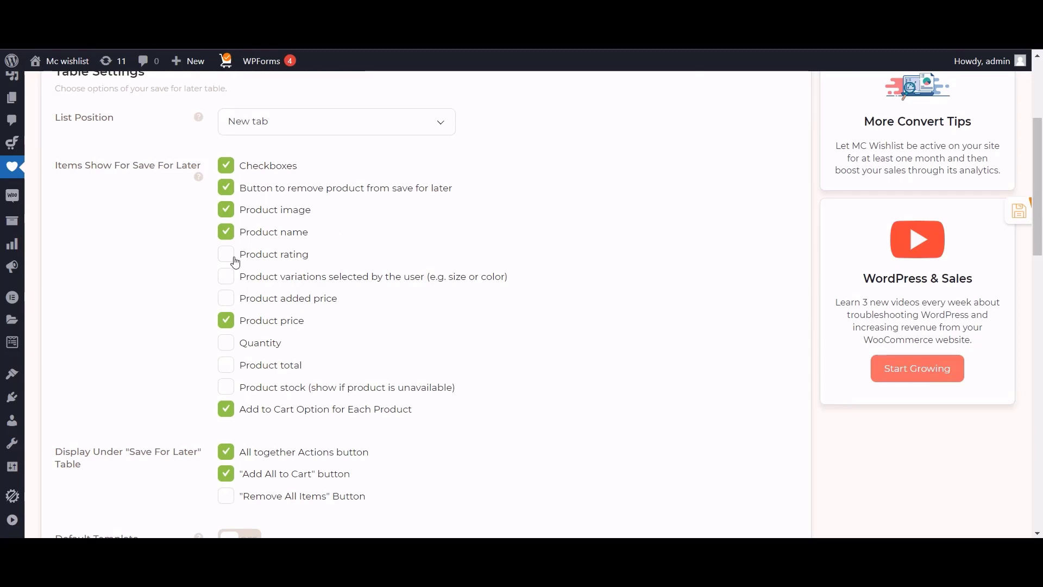
click(227, 255)
click(226, 276)
click(226, 297)
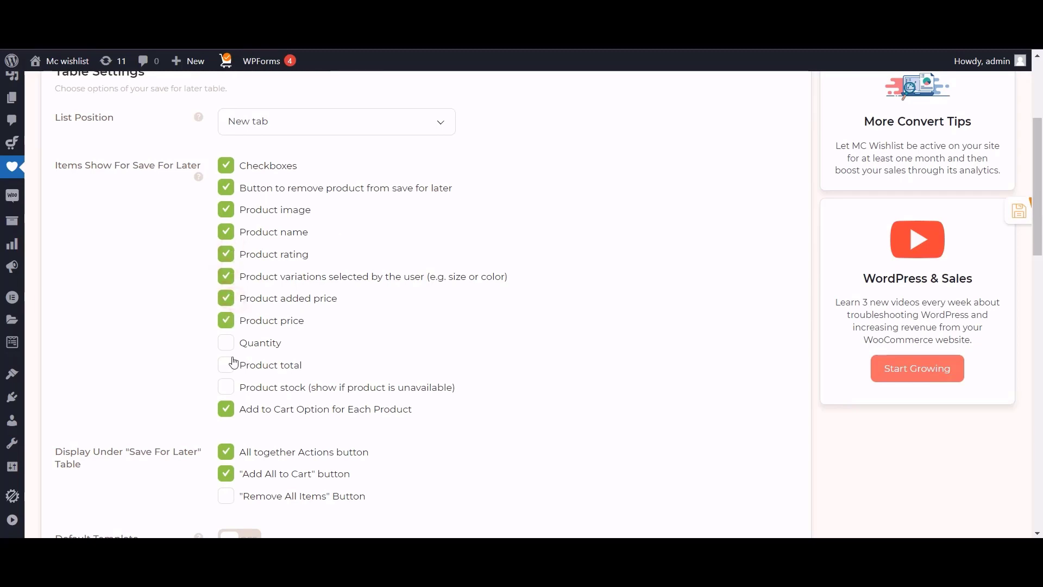
click(226, 342)
click(226, 365)
click(227, 385)
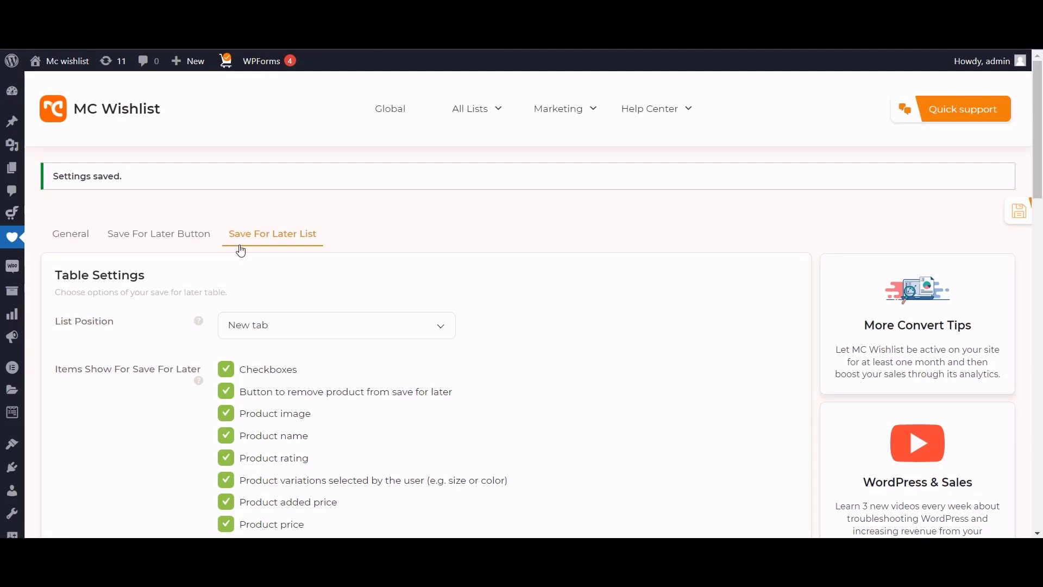
scroll(241, 250, down, 7)
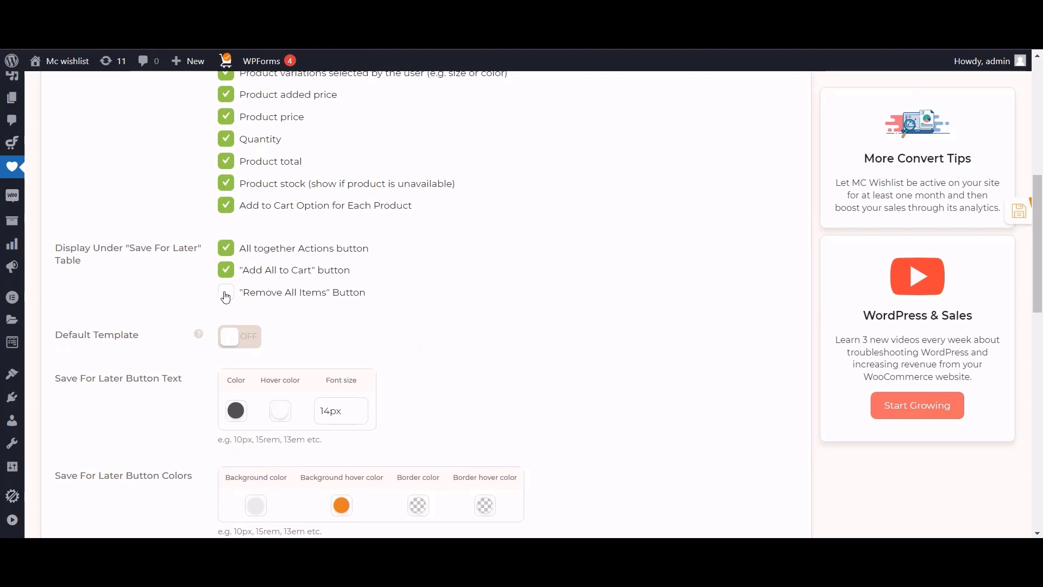
click(226, 294)
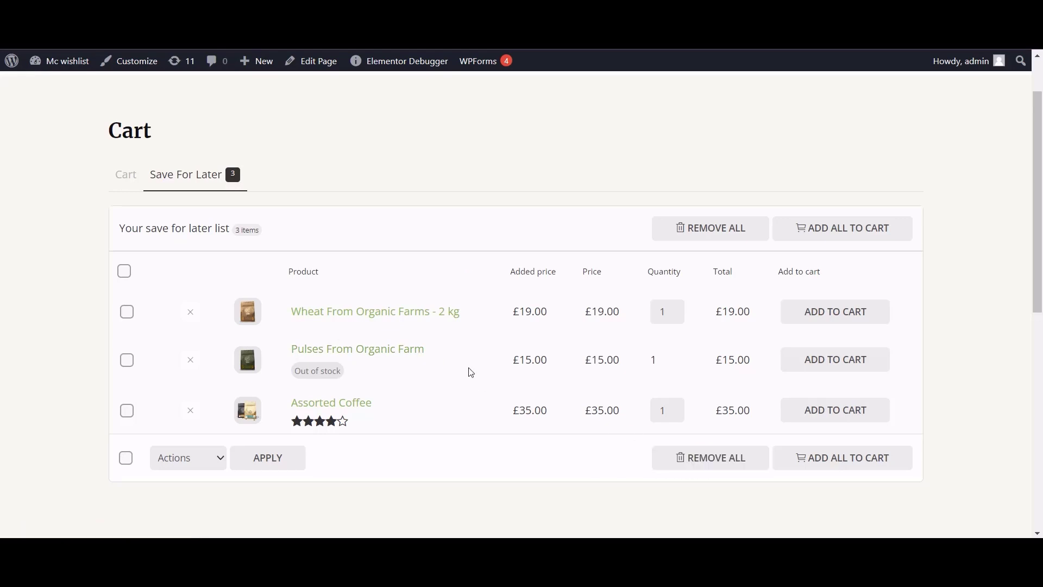
Step: Select Wheat From Organic Farms - 2 kg and Pulses From Organic Farm in the saved list and view the available bulk actions
click(188, 462)
click(126, 312)
click(124, 363)
click(176, 458)
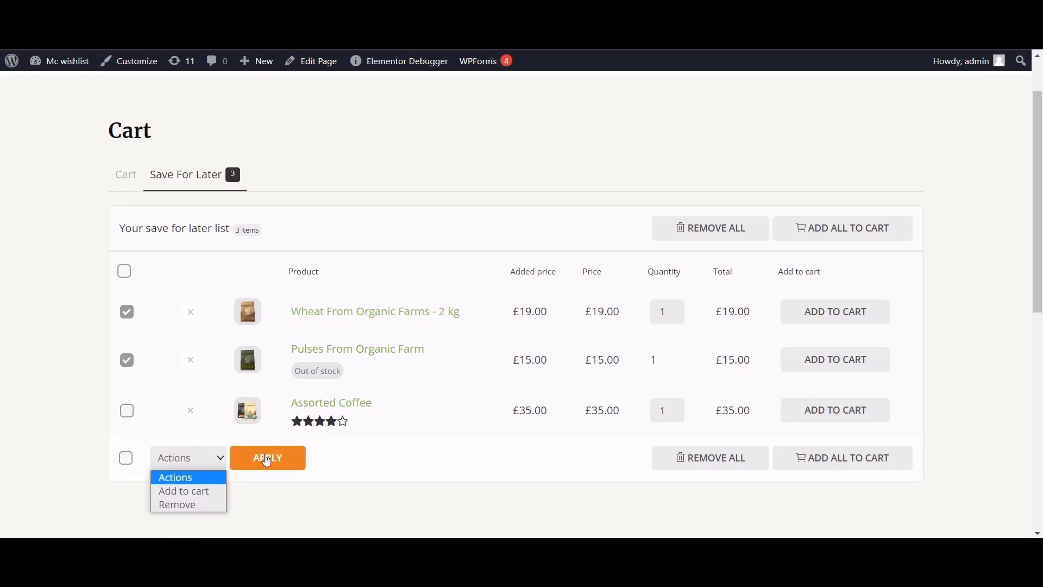
click(339, 464)
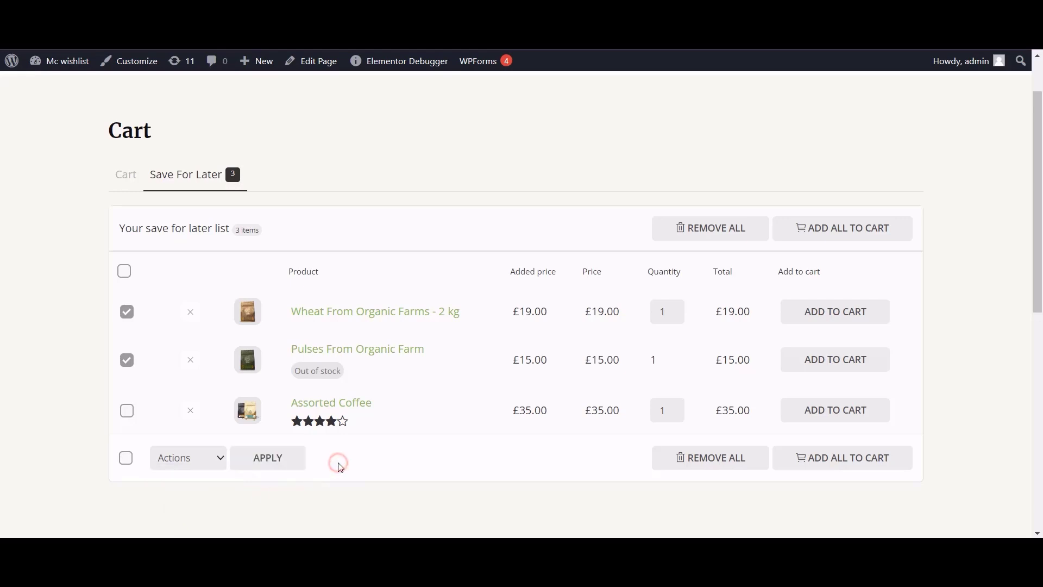
Step: Deselect Wheat From Organic Farms - 2 kg, apply the bulk Add to cart action to Pulses From Organic Farm, and check the cart
click(128, 313)
click(129, 361)
click(129, 361)
click(187, 459)
click(183, 490)
click(278, 468)
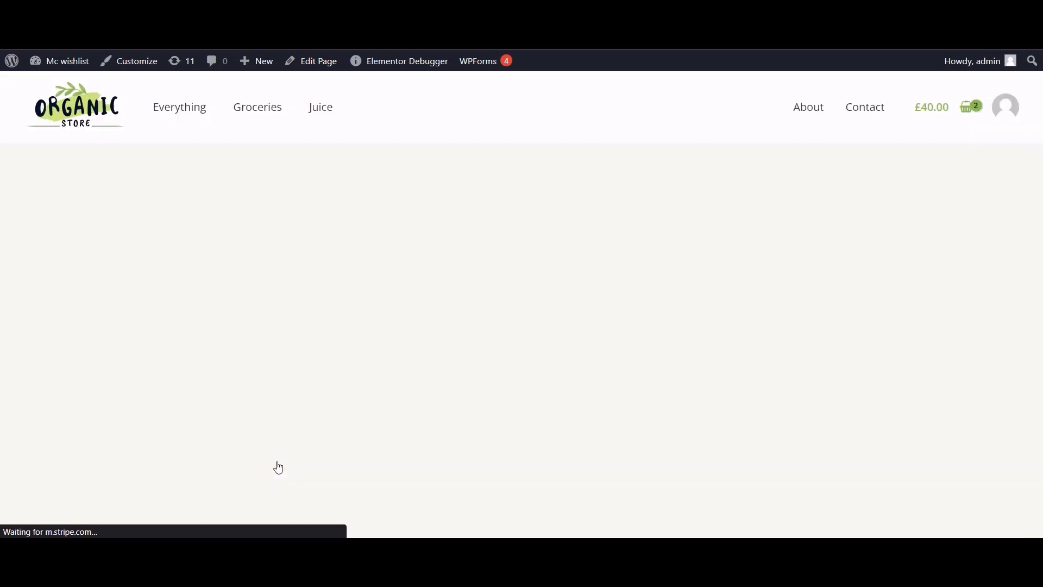
click(126, 182)
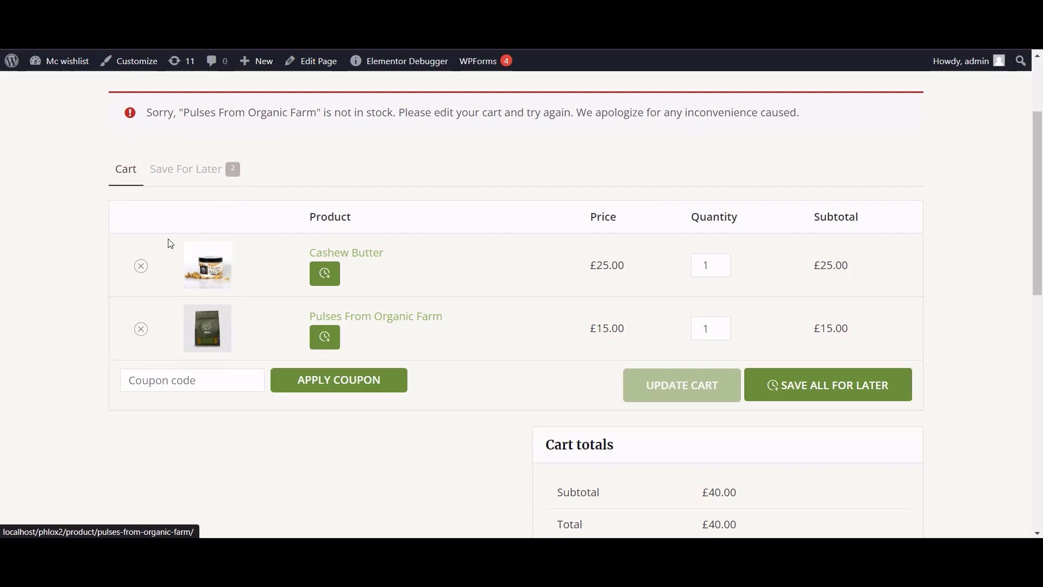
click(173, 172)
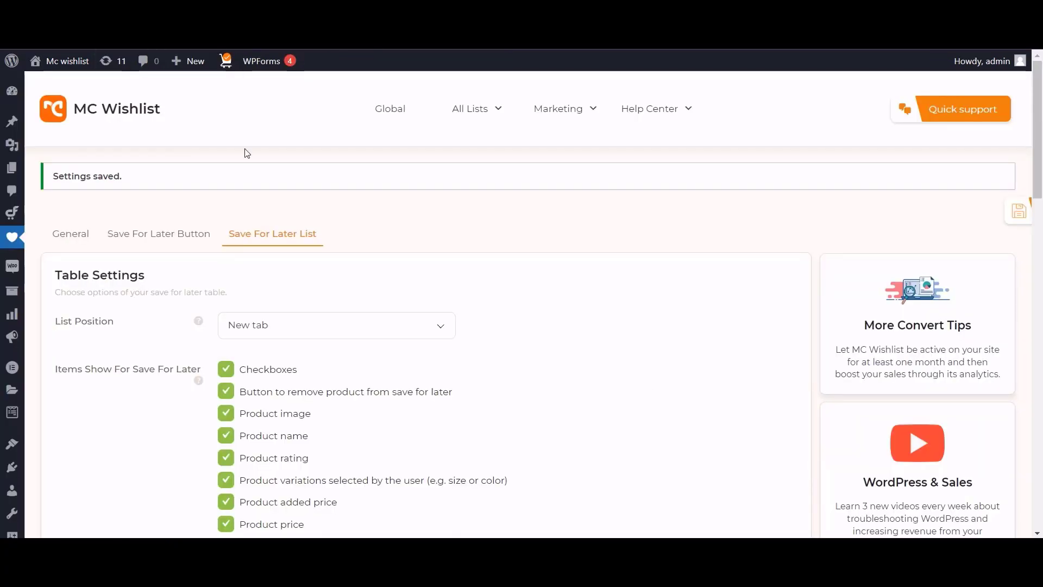
Step: Turn on the default template for the save for later list, save the settings, and check the cart page's Cart and Save For Later lists
scroll(282, 238, down, 9)
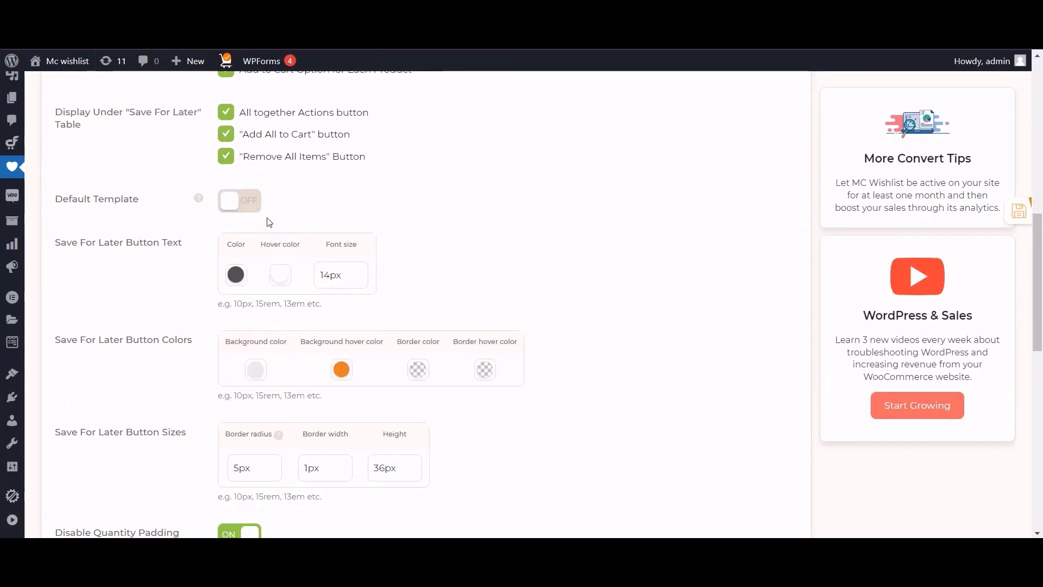
click(230, 204)
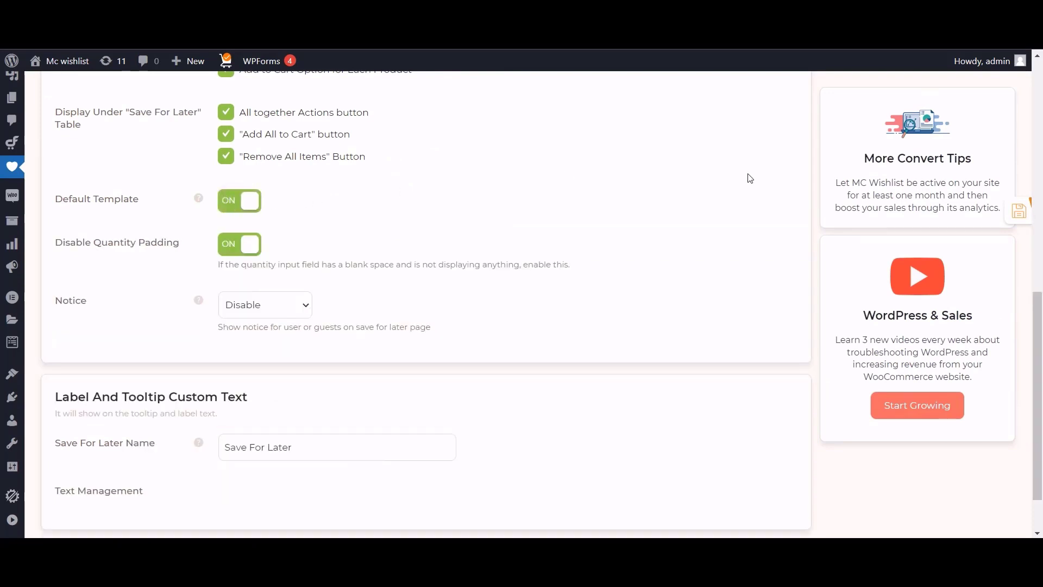
click(1014, 210)
scroll(552, 215, up, 1)
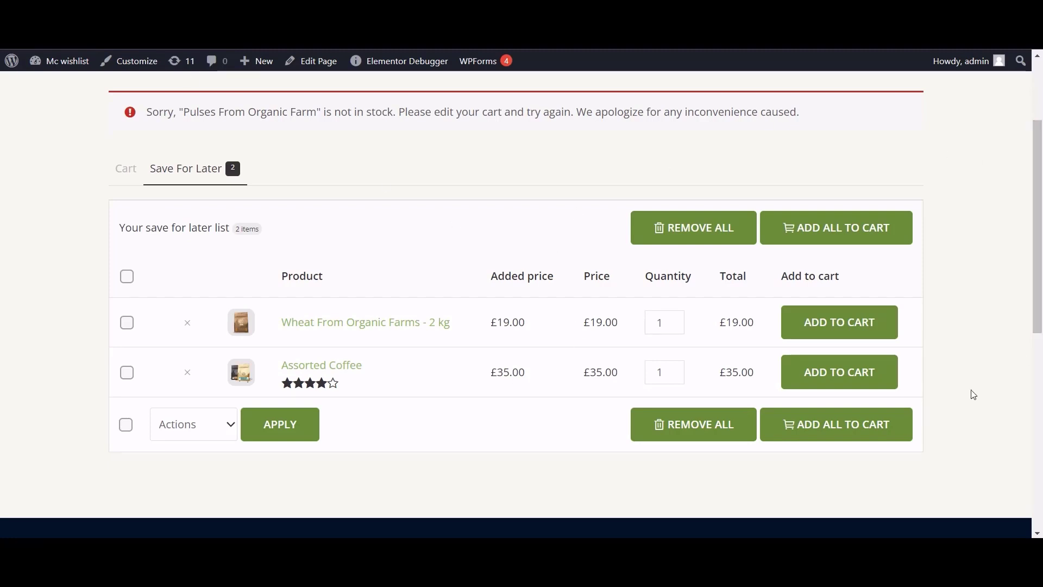
click(123, 169)
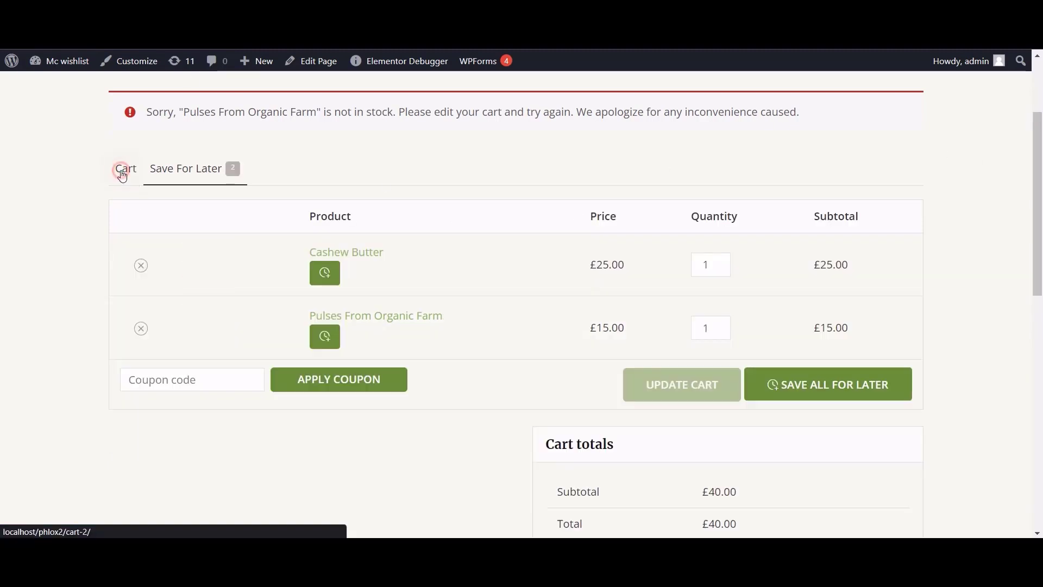
click(231, 171)
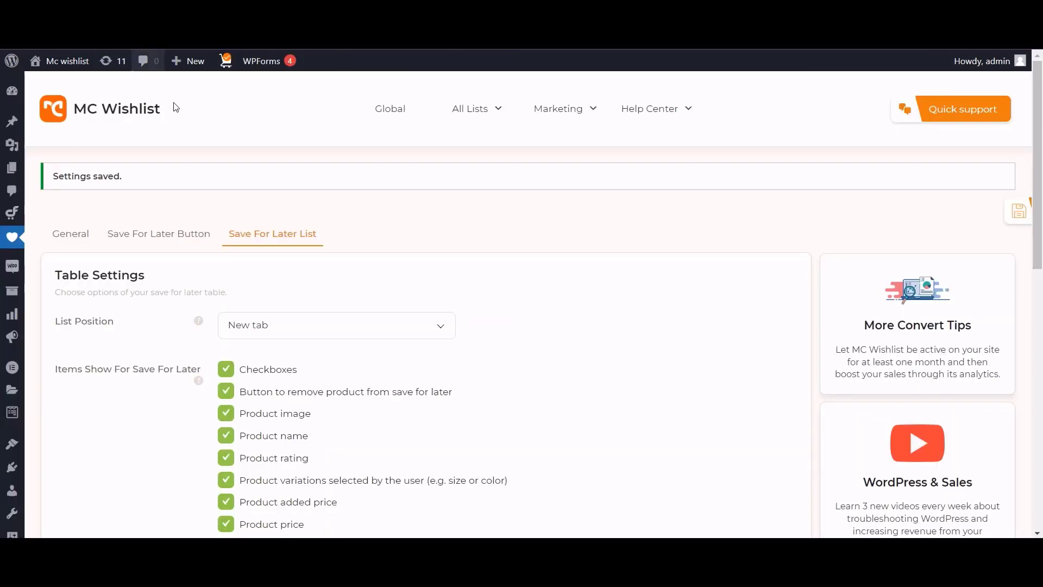
Step: Turn off the default template and set the save for later button text to white, rgb(255,255,255), with a 13px font size
scroll(275, 212, down, 8)
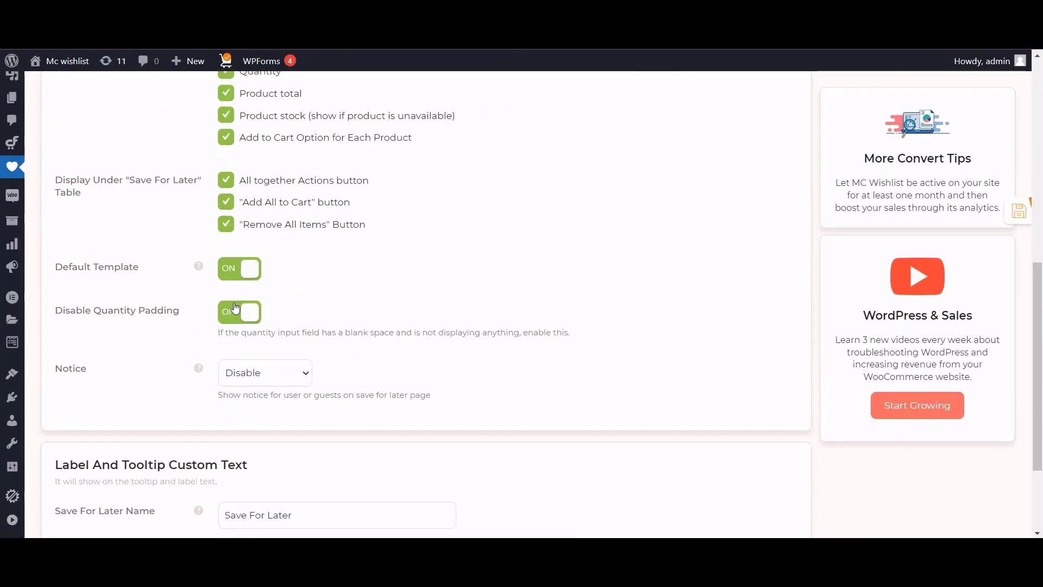
click(233, 266)
scroll(355, 266, down, 1)
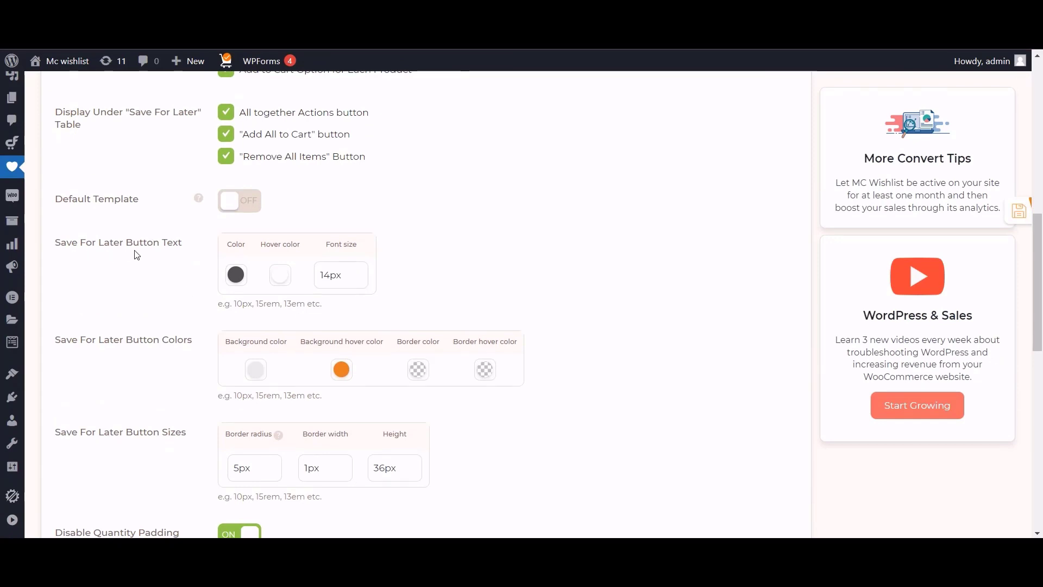
click(236, 274)
click(255, 456)
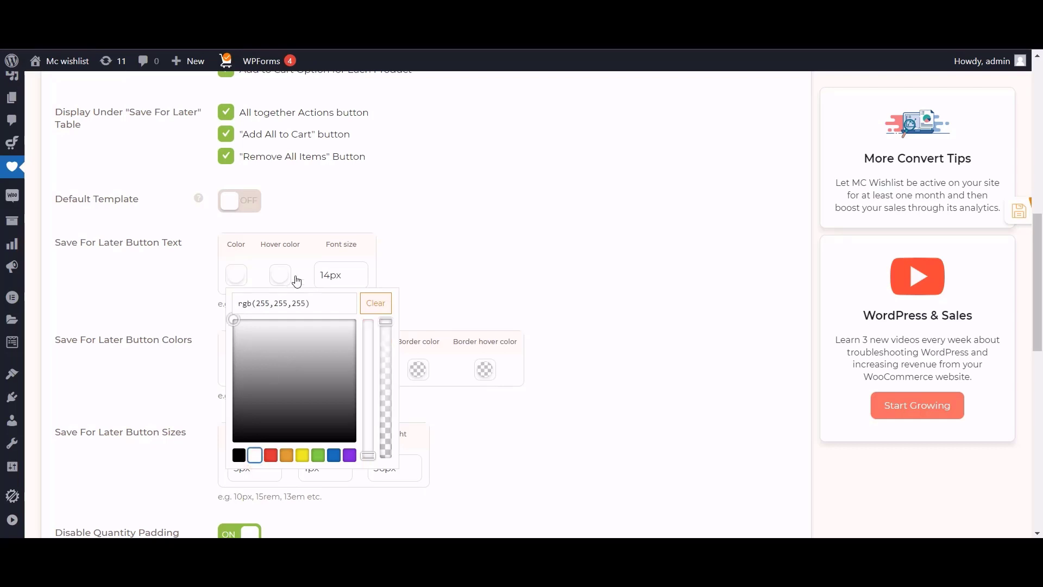
click(391, 225)
drag(329, 274, 307, 283)
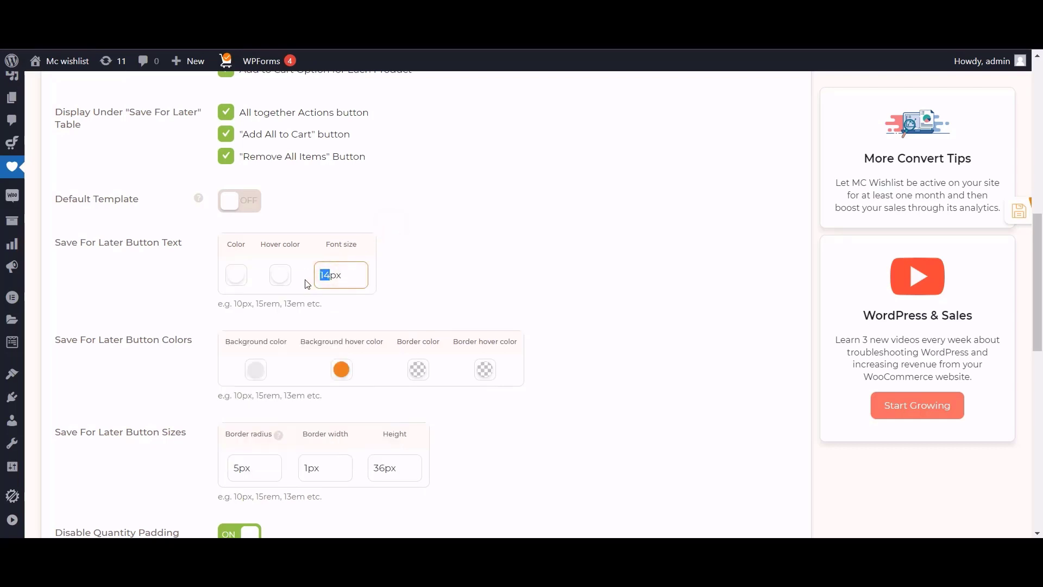
text(13)
click(430, 202)
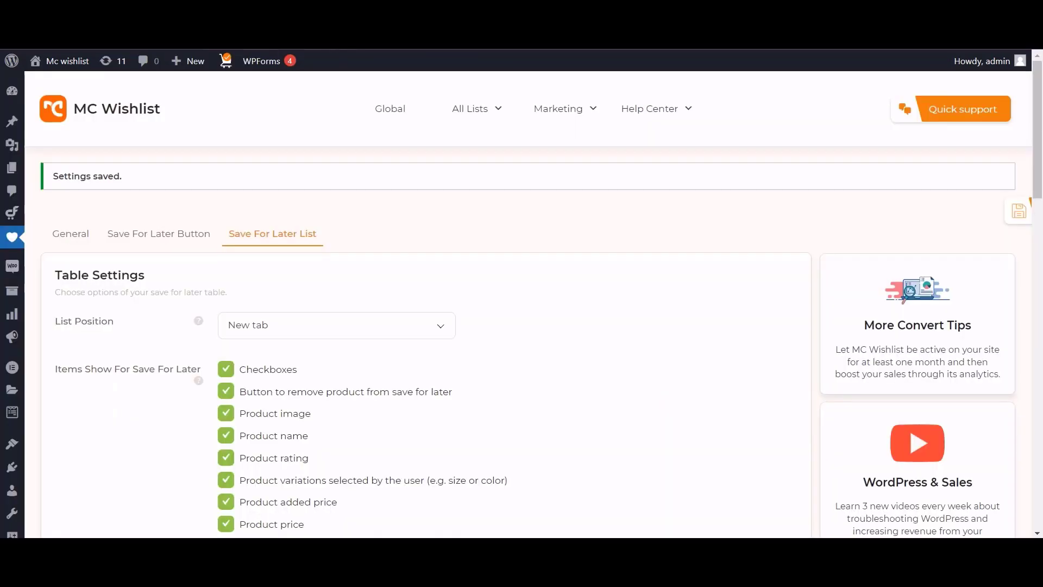
Step: Copy #6a9739 from the color notes in Notepad and set it as the save for later button's background color
scroll(309, 223, down, 10)
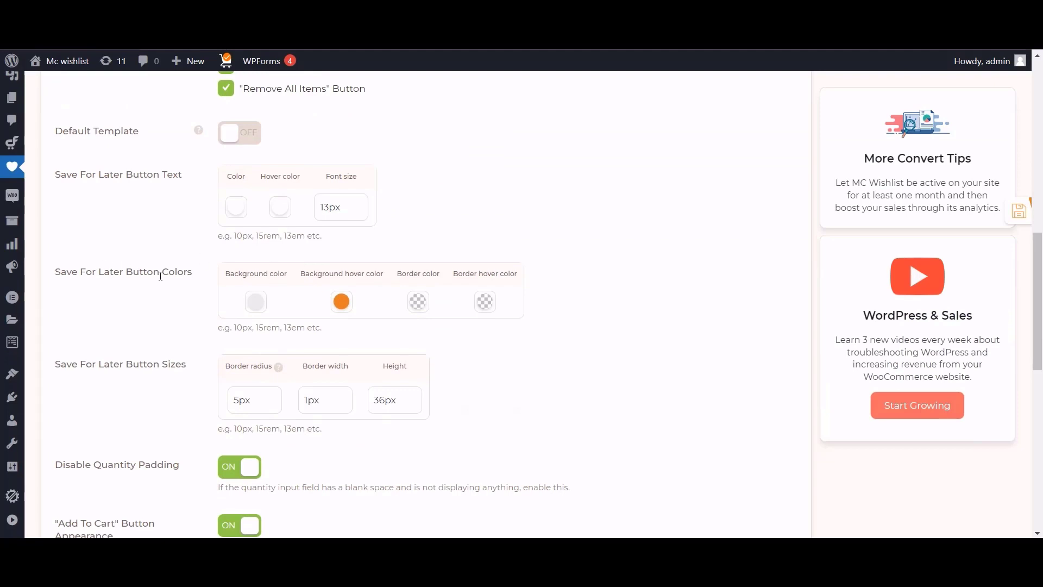
key(alt+Tab)
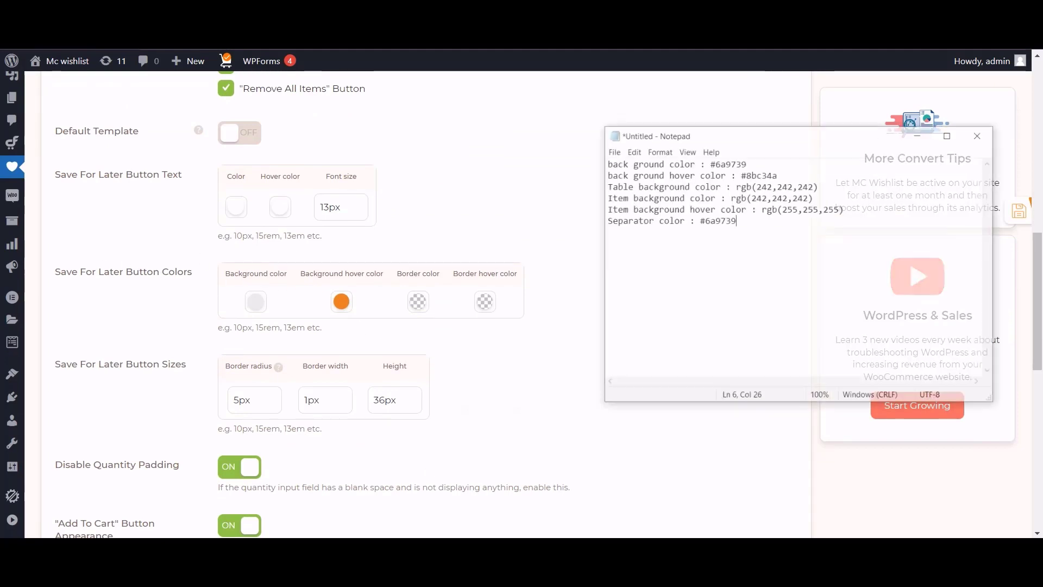
drag(763, 137, 722, 140)
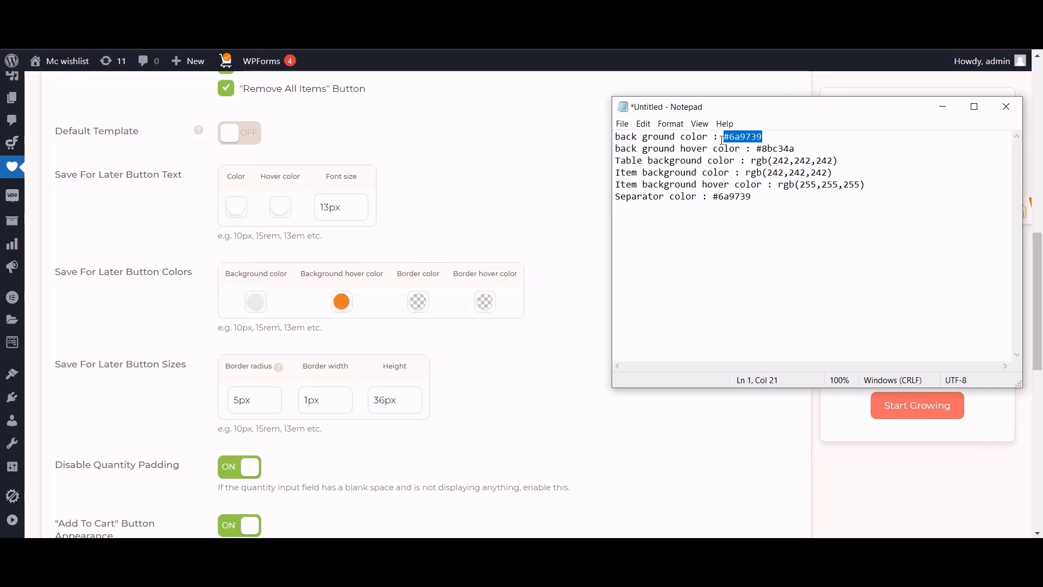
click(245, 305)
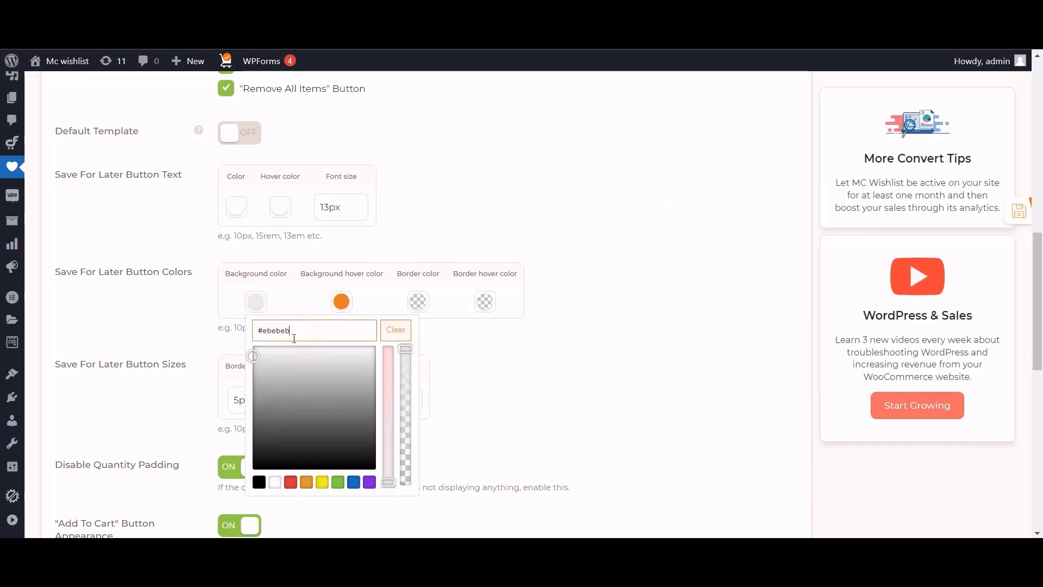
drag(306, 335, 256, 333)
text(rgb(106,151,57))
click(427, 247)
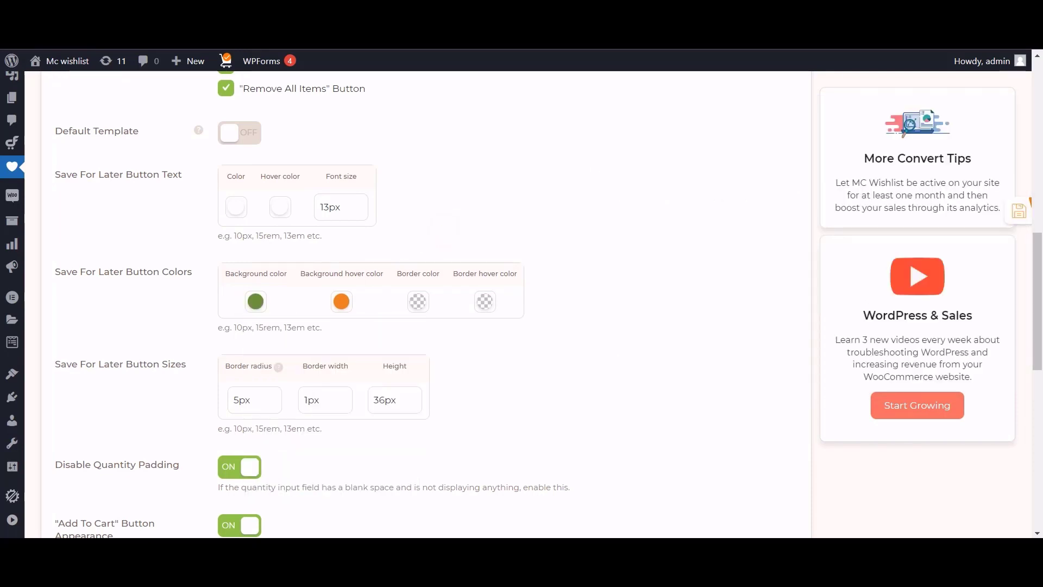
Step: Copy #8bc34a from the Notepad color notes and set it as the save for later button's background hover color
key(alt+Tab)
drag(795, 149, 759, 150)
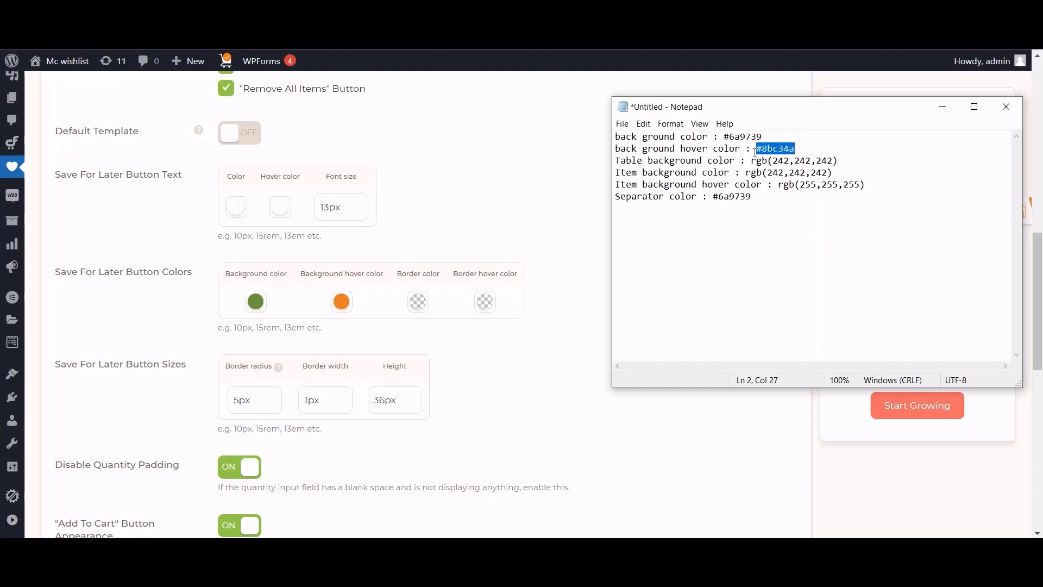
click(341, 302)
drag(383, 332, 340, 337)
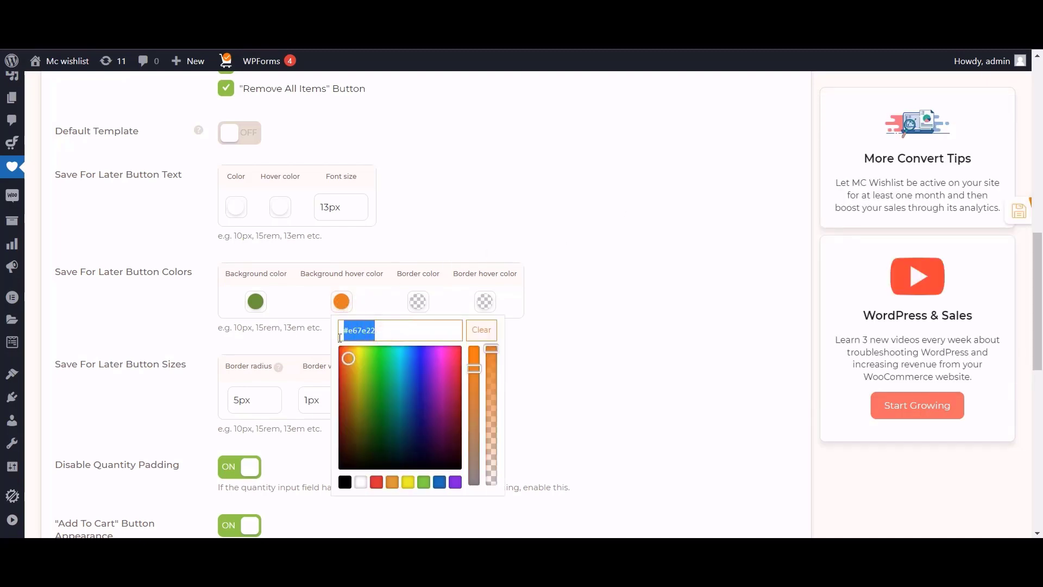
text(rgb(139,195,74))
click(504, 219)
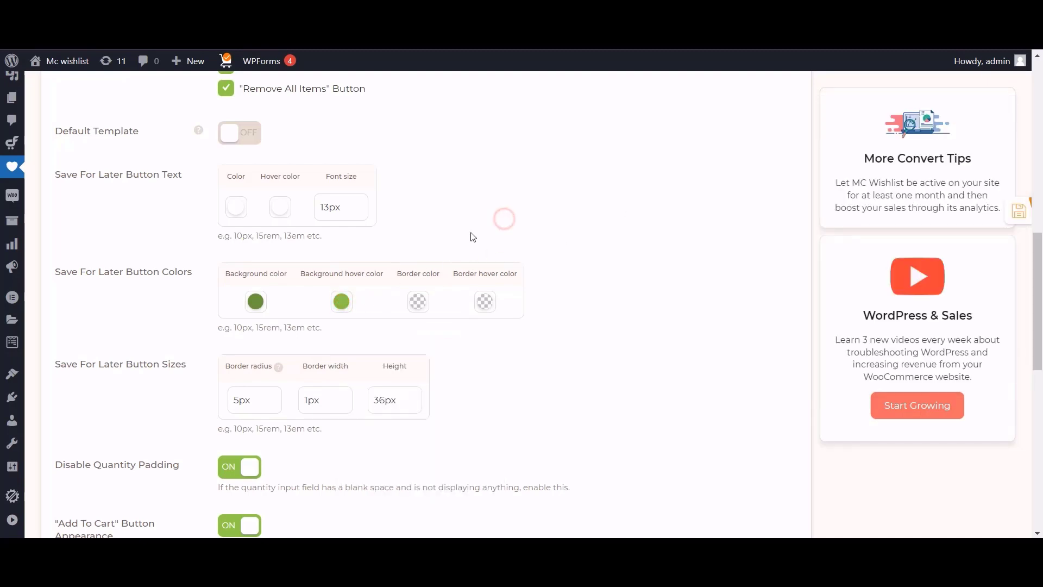
Step: Set the button's border color to black and its border hover color to gray, and save the settings to check the cart page
click(414, 303)
click(421, 482)
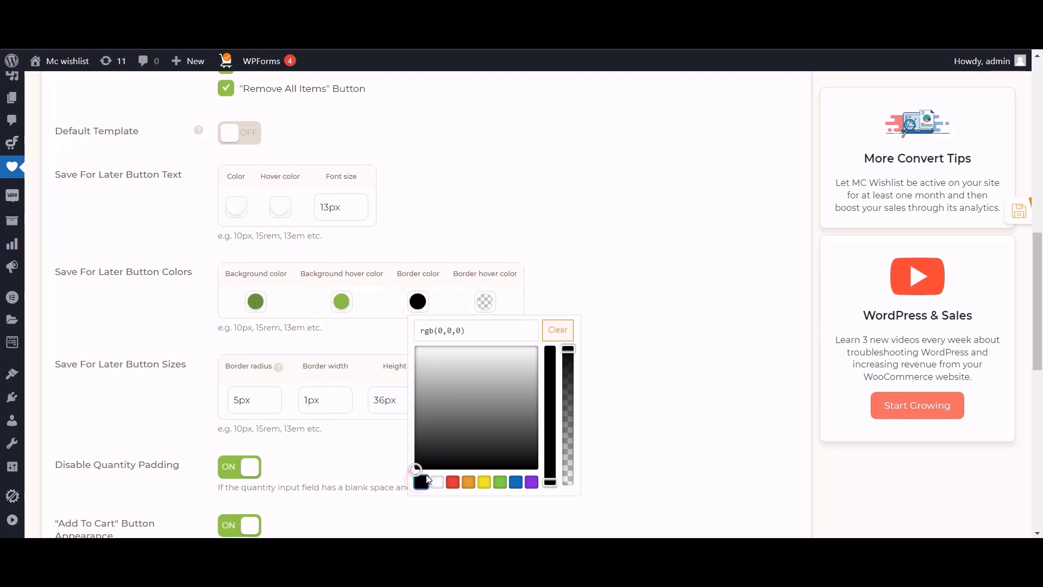
click(485, 301)
click(482, 451)
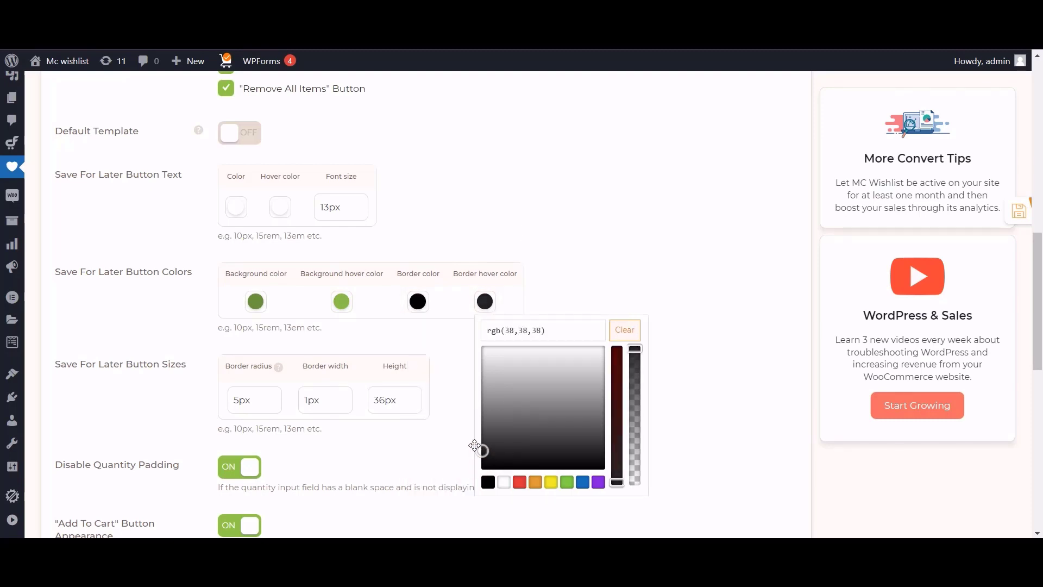
drag(474, 446, 445, 400)
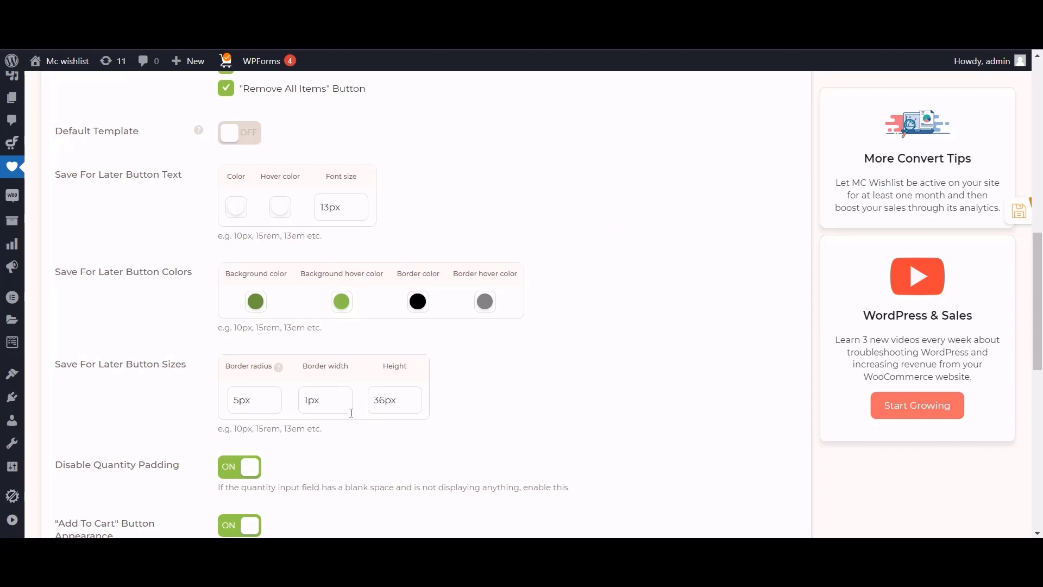
click(1007, 212)
click(233, 11)
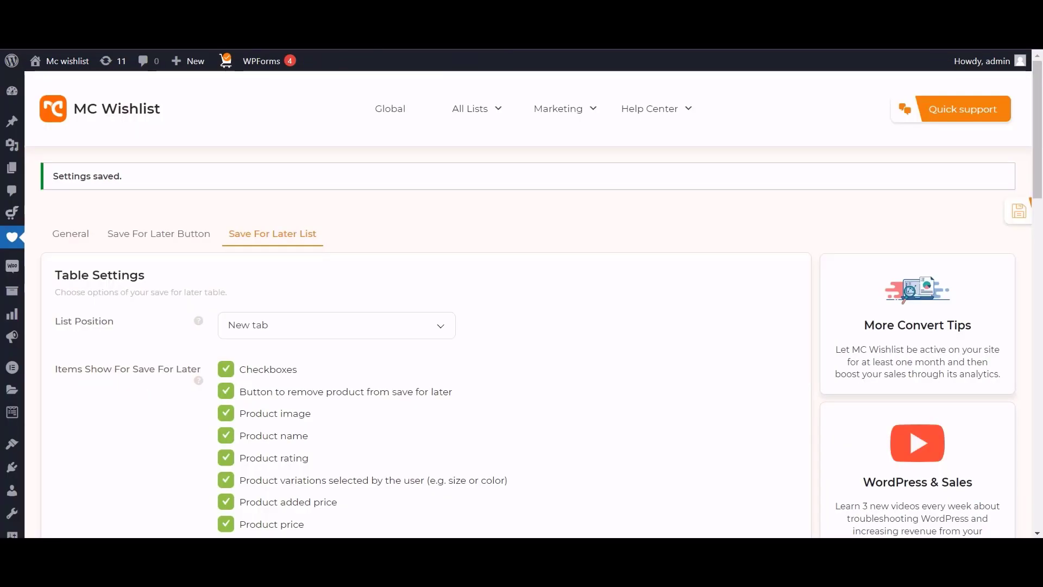
Step: Clear the border color and border hover color of the save for later button
scroll(383, 304, down, 5)
scroll(384, 304, down, 7)
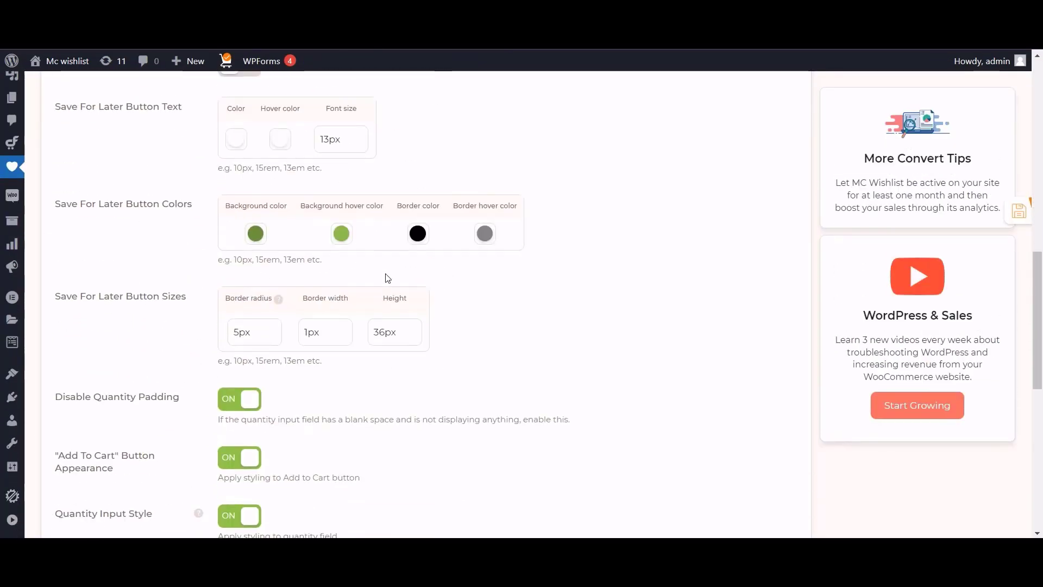
click(415, 235)
click(559, 262)
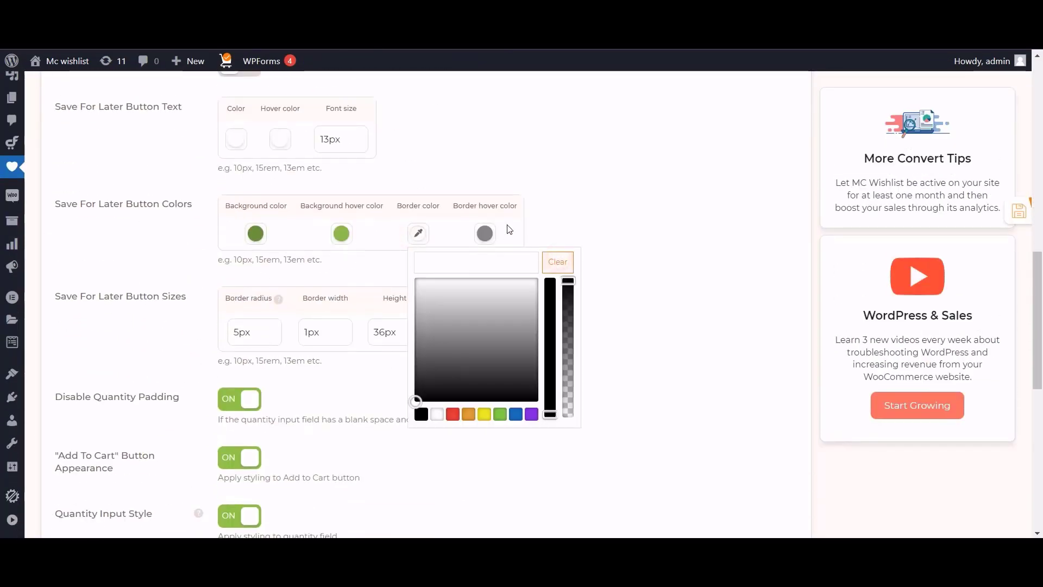
click(484, 233)
click(623, 259)
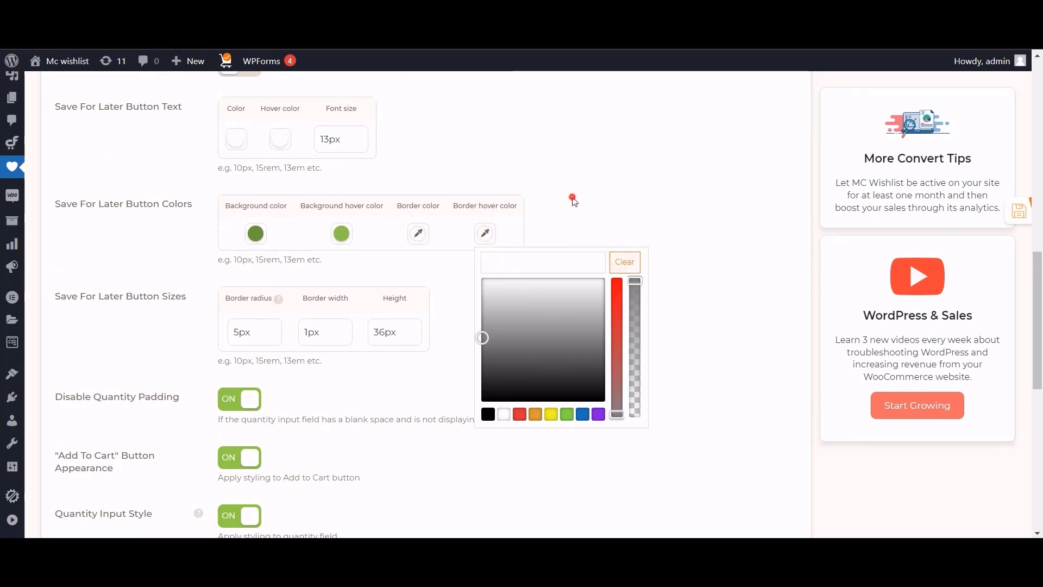
click(571, 198)
Step: Set the save for later button's border radius to 4px and height to 38px, and save the settings
scroll(561, 214, down, 3)
mouse_move(311, 178)
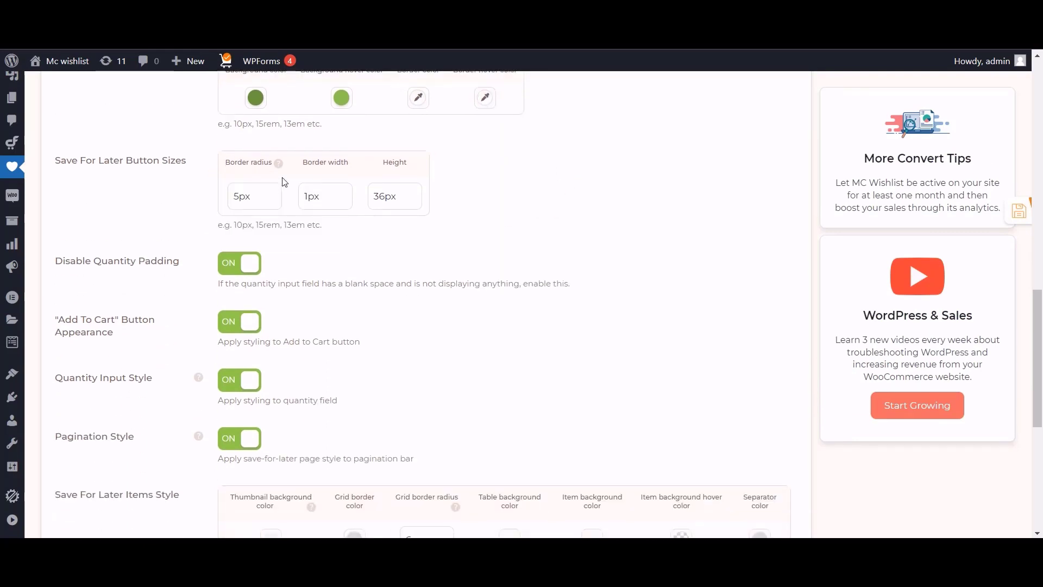
scroll(280, 182, up, 1)
drag(242, 265, 219, 274)
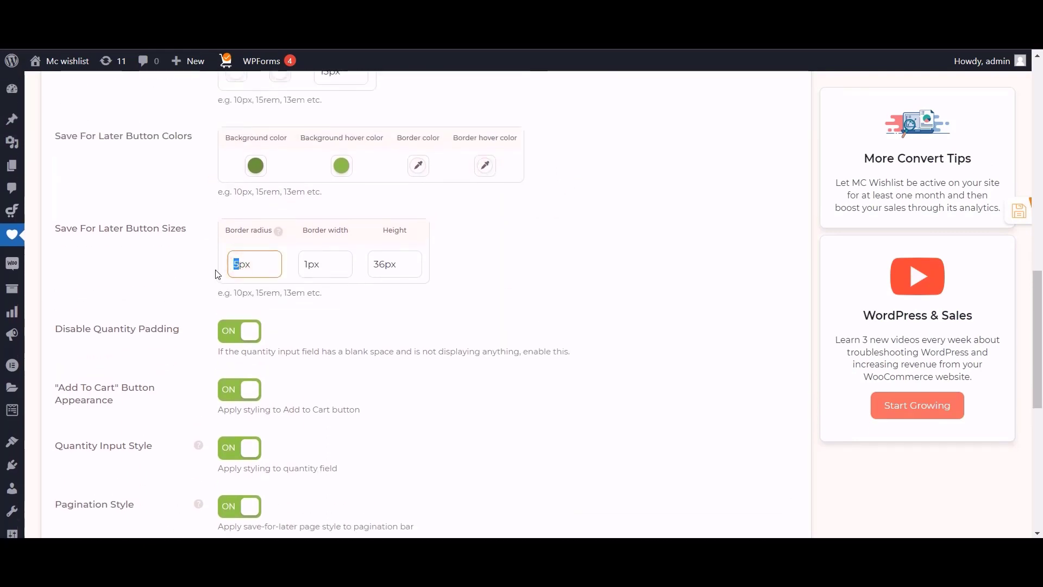
text(4)
click(363, 213)
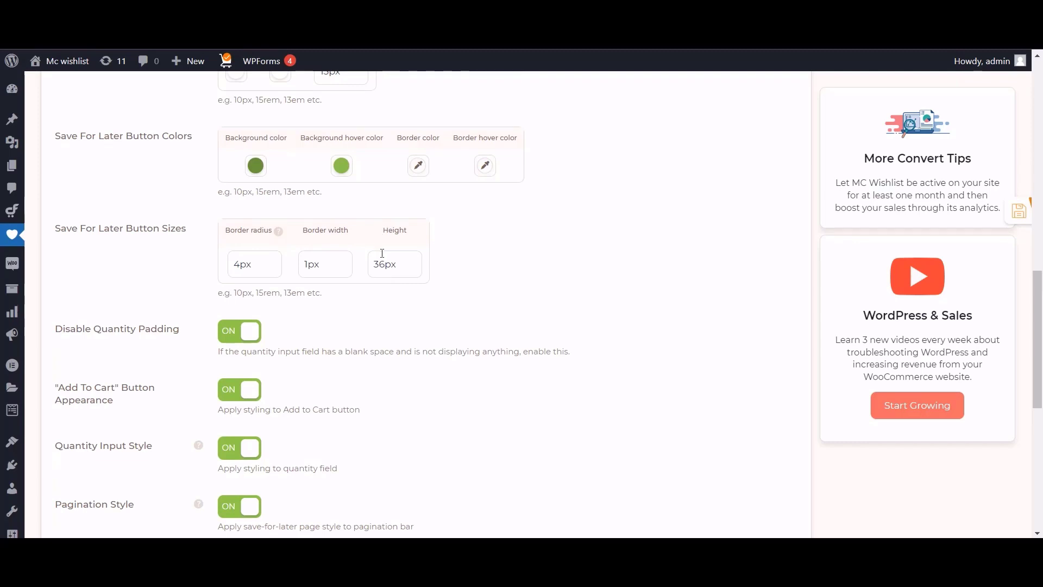
drag(386, 268, 364, 274)
text(38)
click(1011, 211)
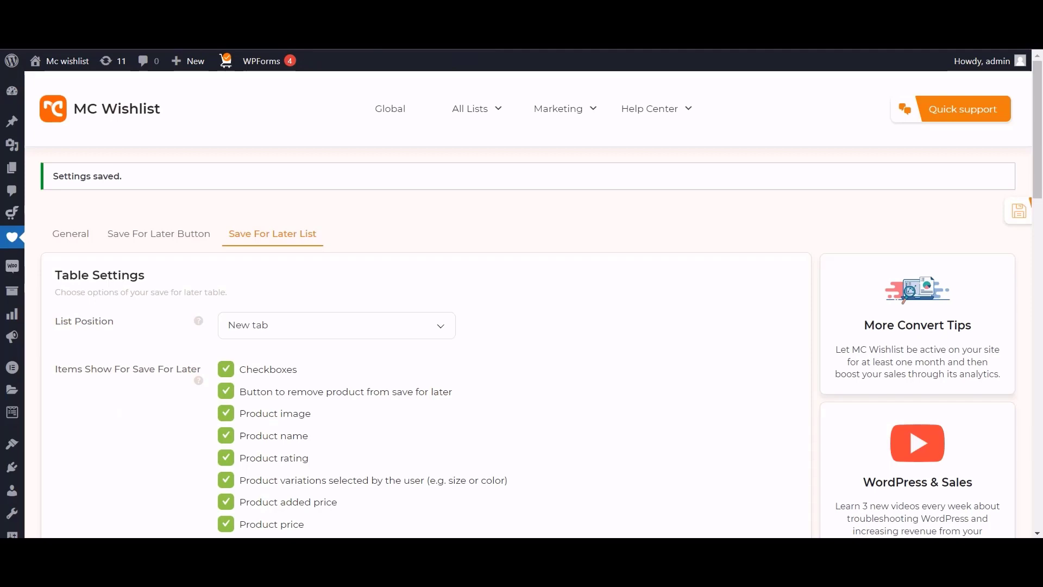
Step: Turn off Disable Quantity Padding and save the settings
scroll(126, 266, down, 15)
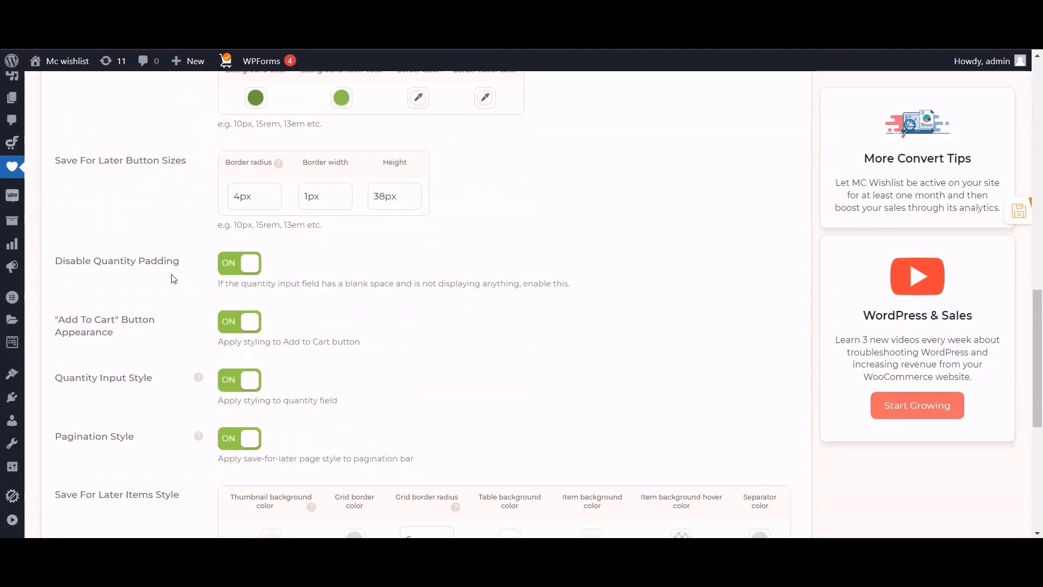
click(228, 266)
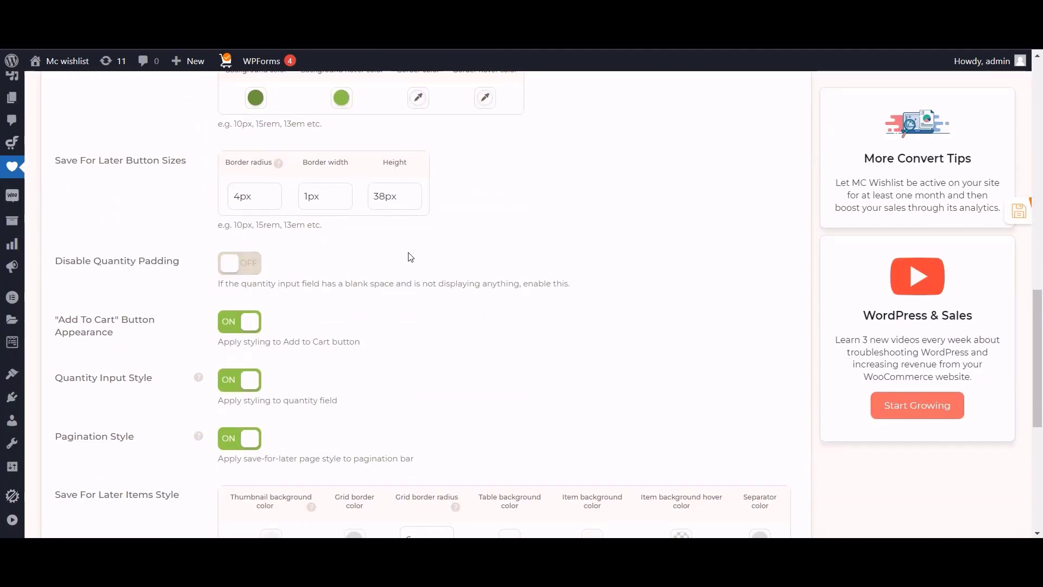
click(998, 210)
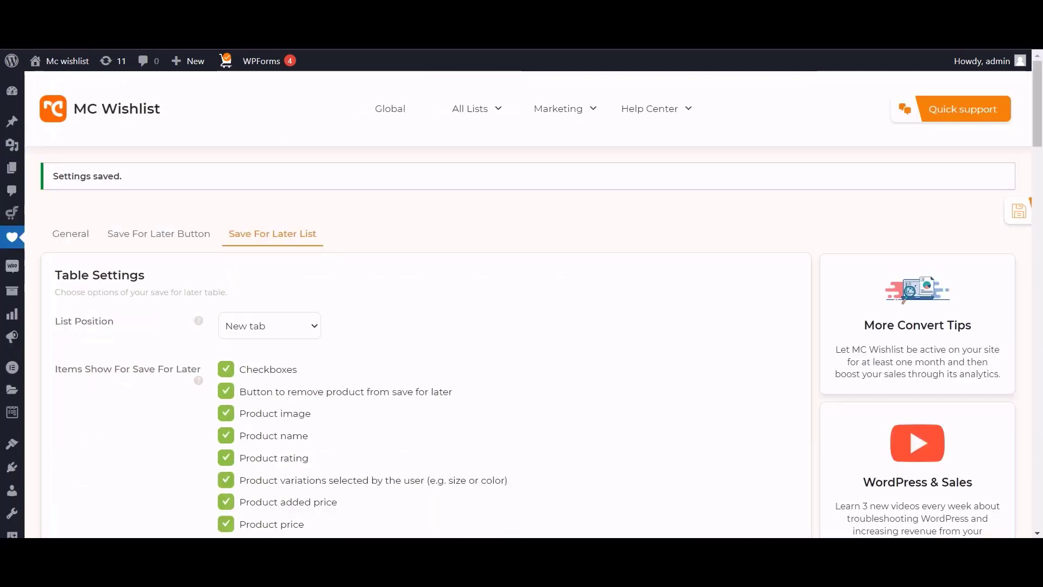
Step: Try to switch Disable Quantity Padding back on
scroll(533, 71, down, 2)
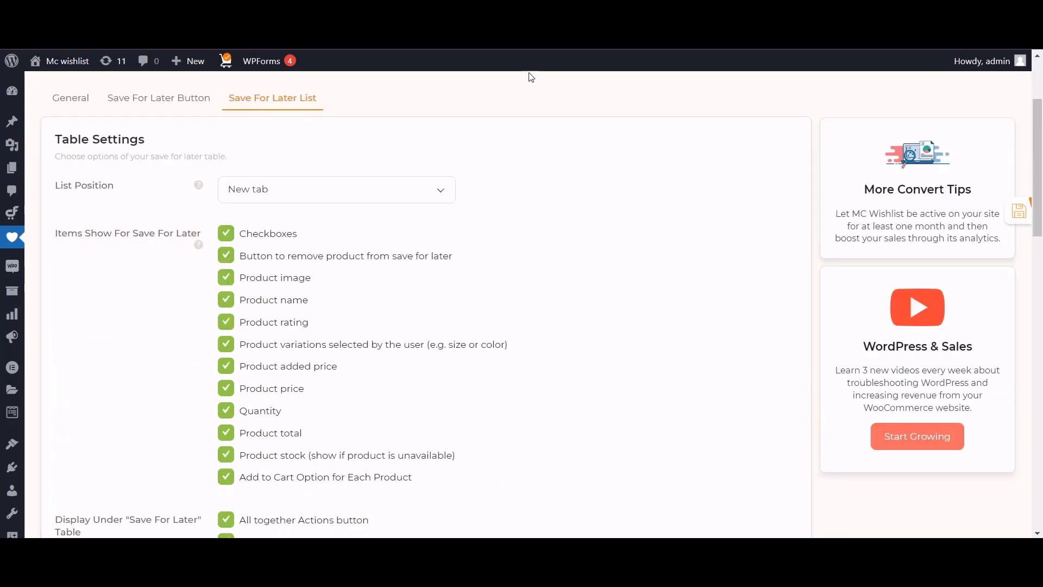
scroll(524, 116, down, 15)
scroll(520, 143, up, 6)
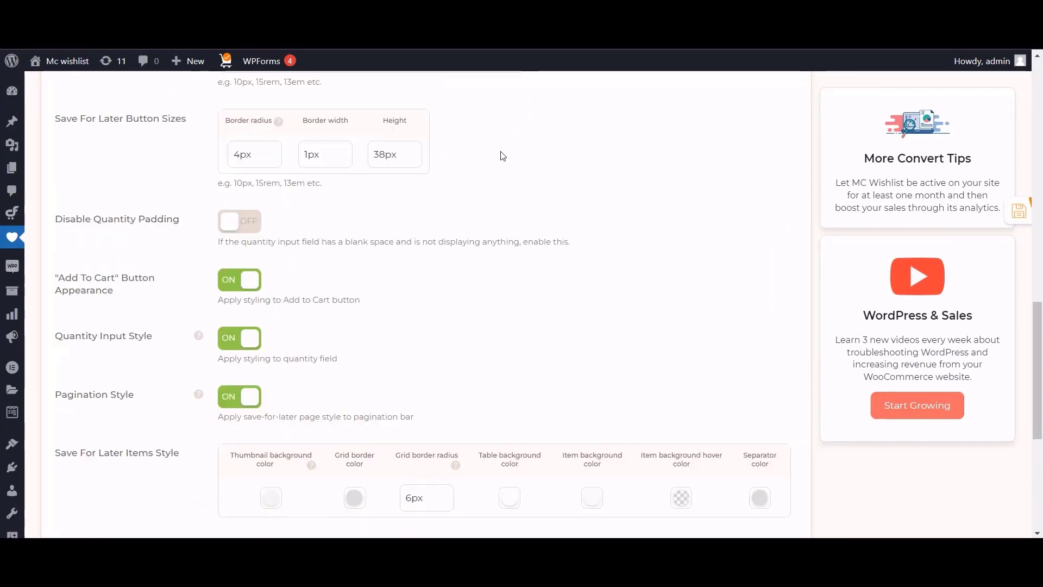
click(245, 247)
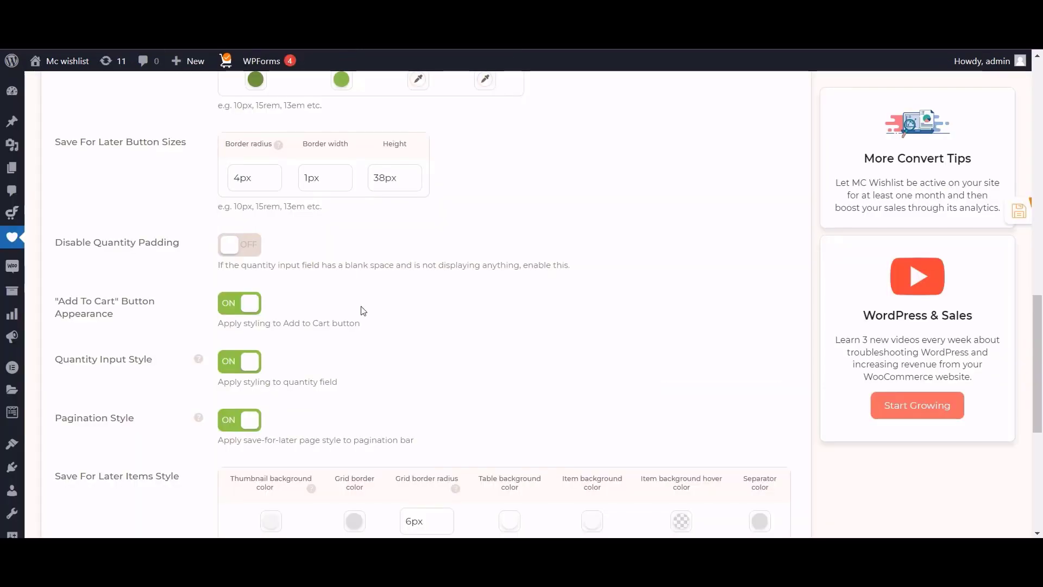
Step: Turn on Disable Quantity Padding, turn off "Add To Cart" Button Appearance, and save the settings
click(246, 244)
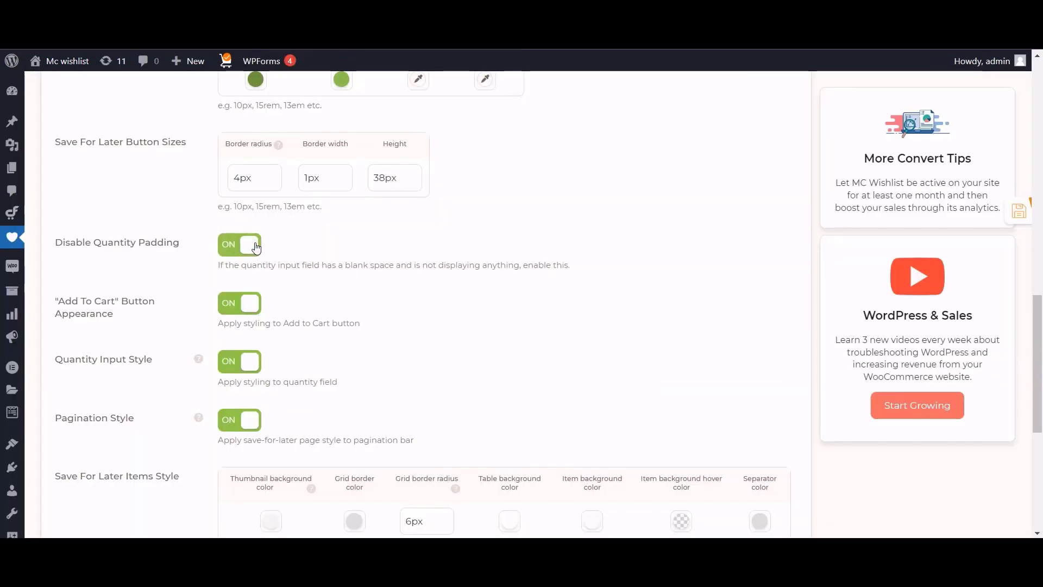
scroll(179, 250, down, 1)
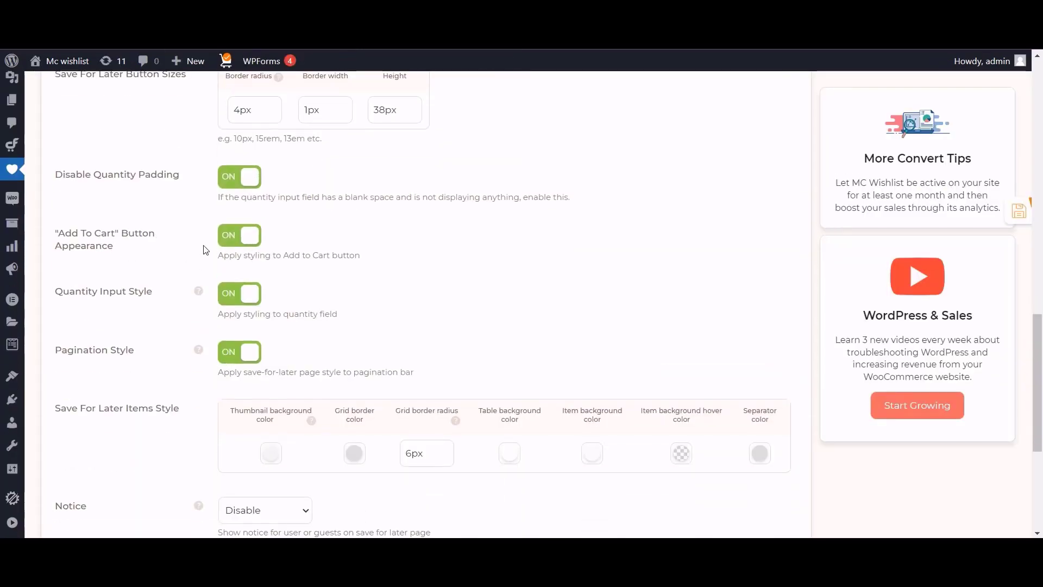
scroll(141, 316, up, 4)
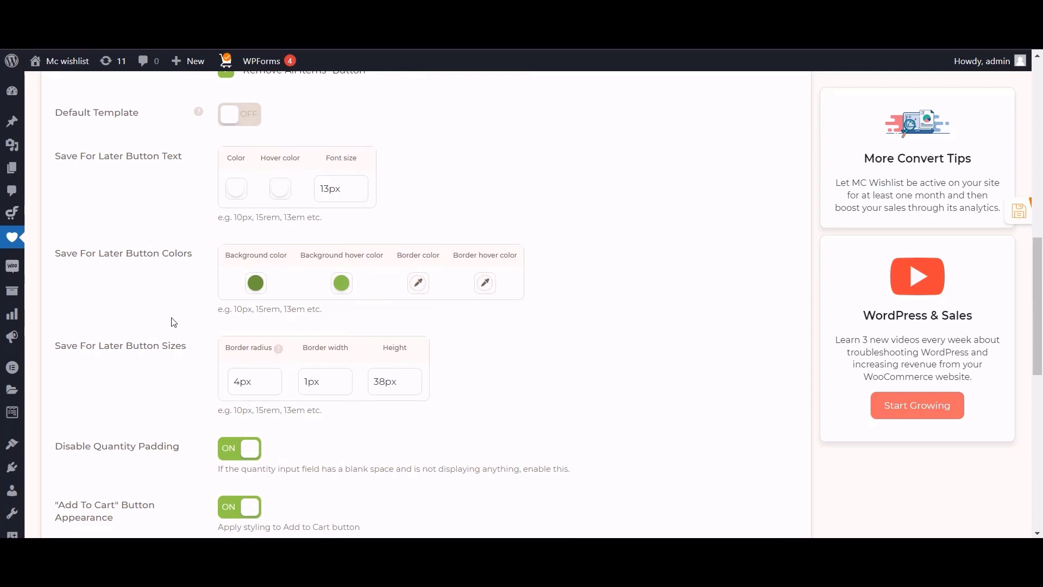
scroll(168, 322, down, 3)
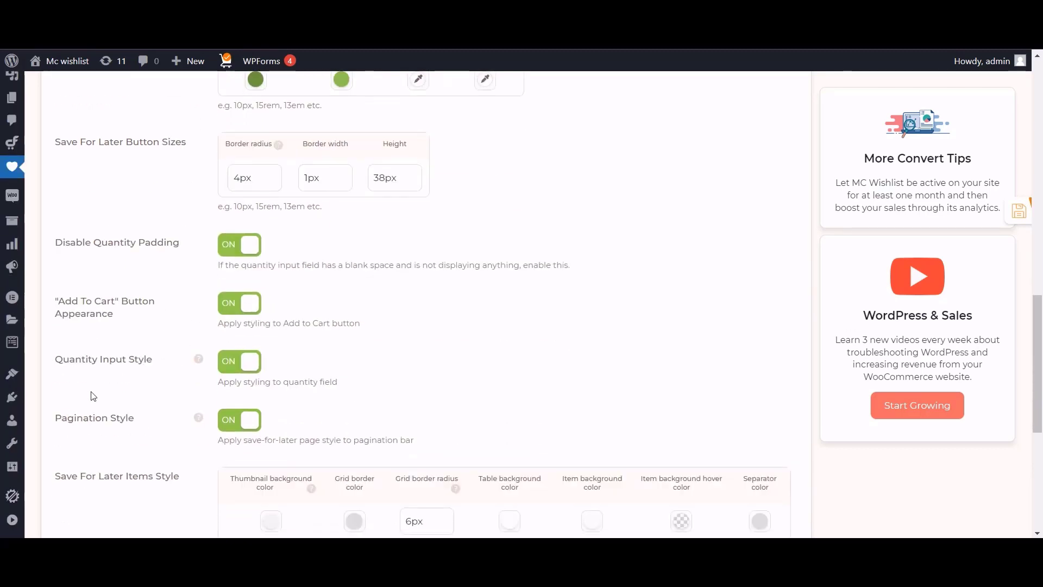
click(243, 313)
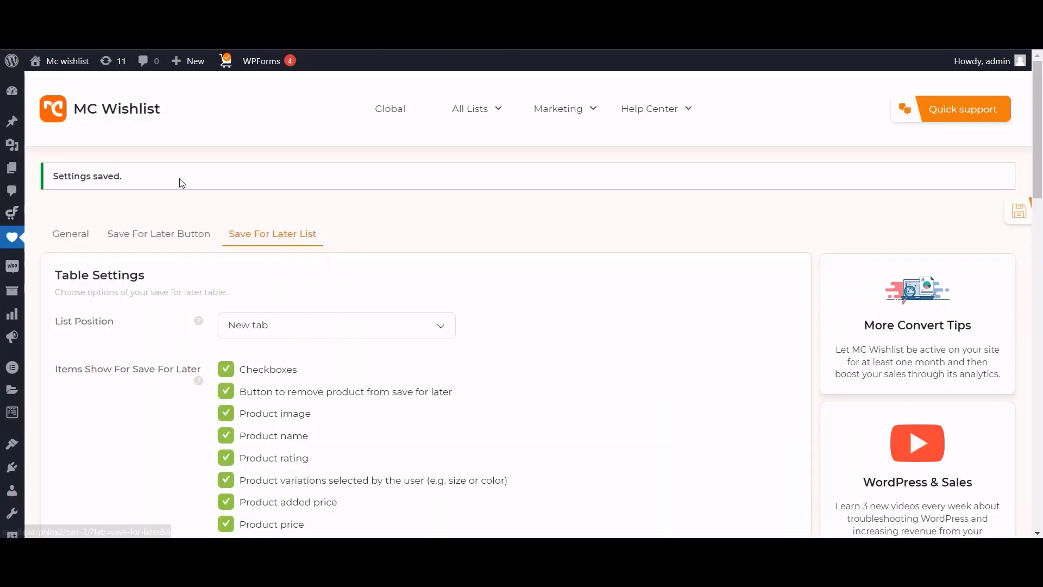
Step: Switch "Add To Cart" Button Appearance back on, turn off Quantity Input Style, and save the settings
scroll(251, 287, down, 12)
scroll(251, 292, down, 4)
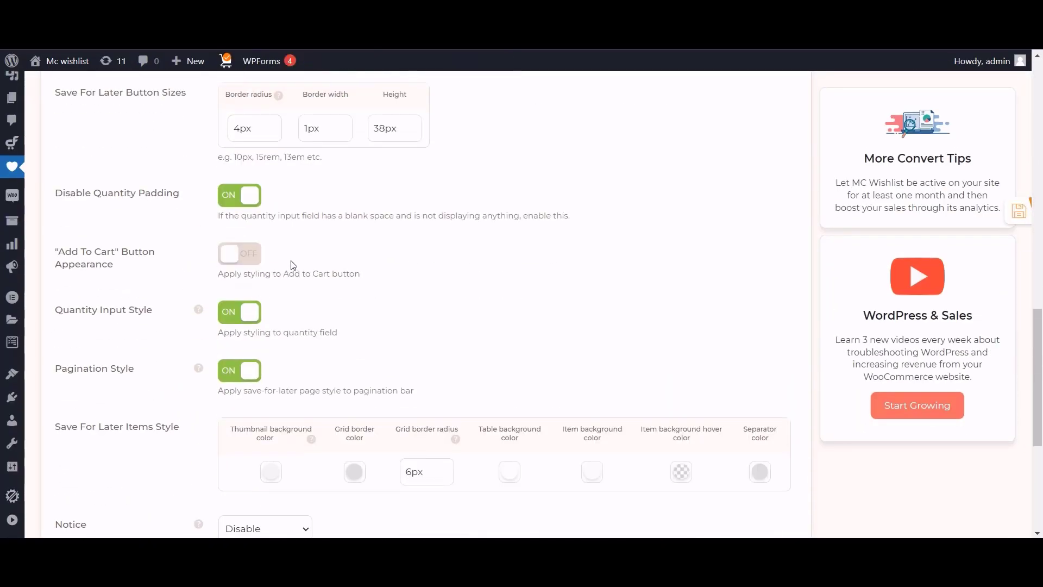
click(246, 311)
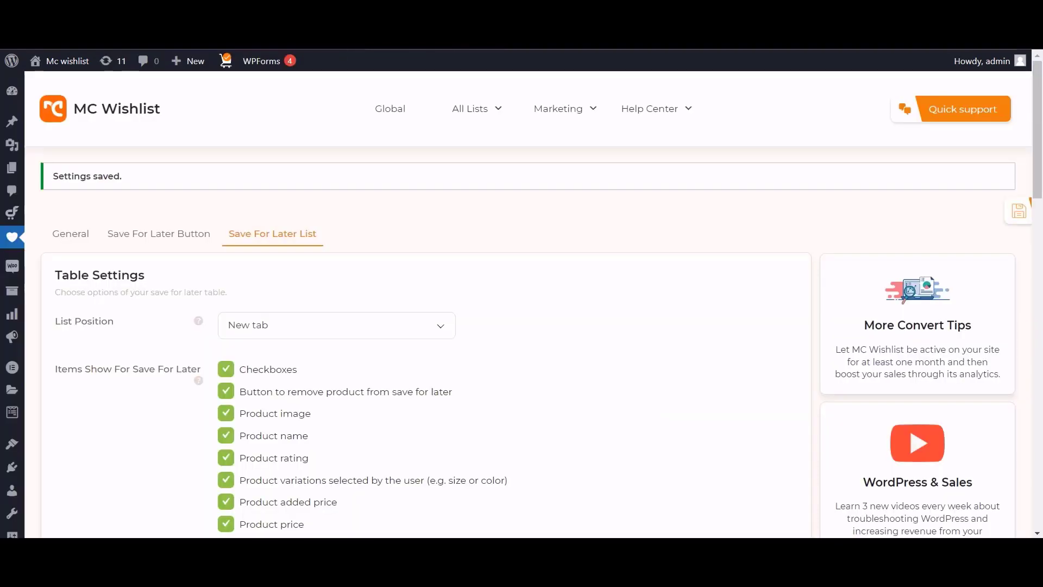
Step: Look over the quantity input, pagination and save for later items style settings, including the thumbnail background color
scroll(272, 282, down, 12)
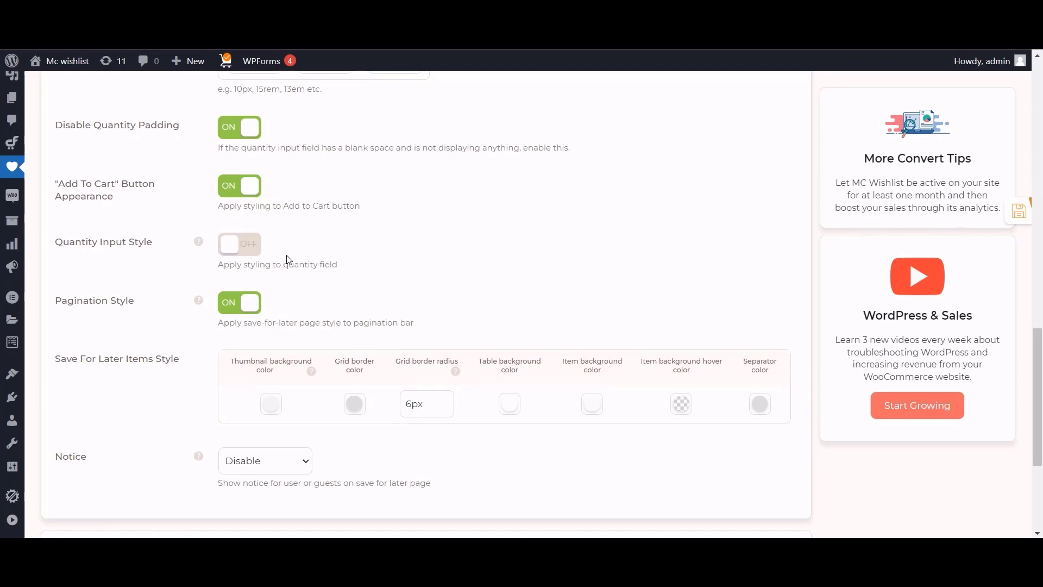
scroll(432, 275, up, 1)
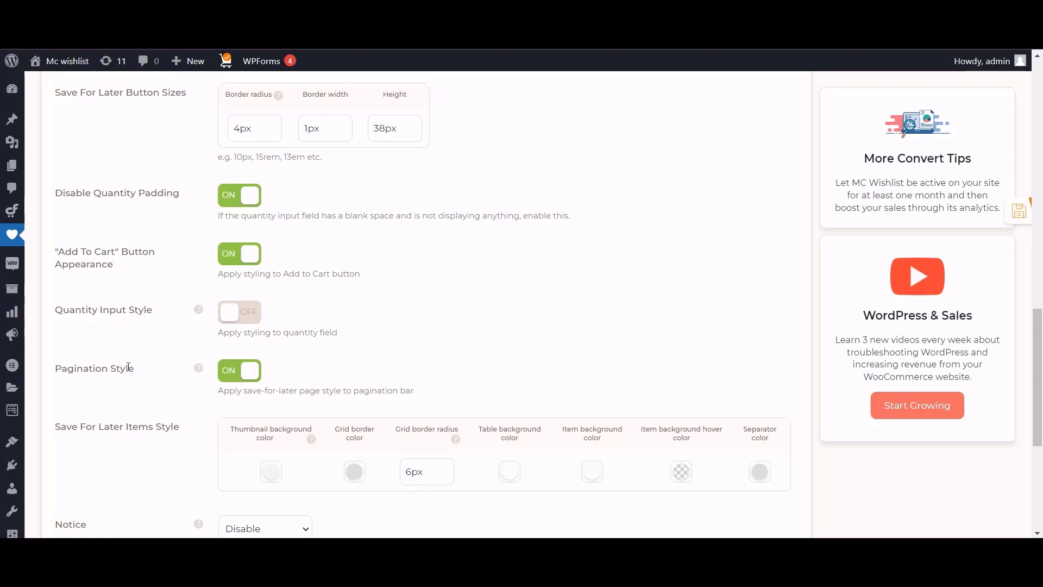
scroll(128, 368, up, 1)
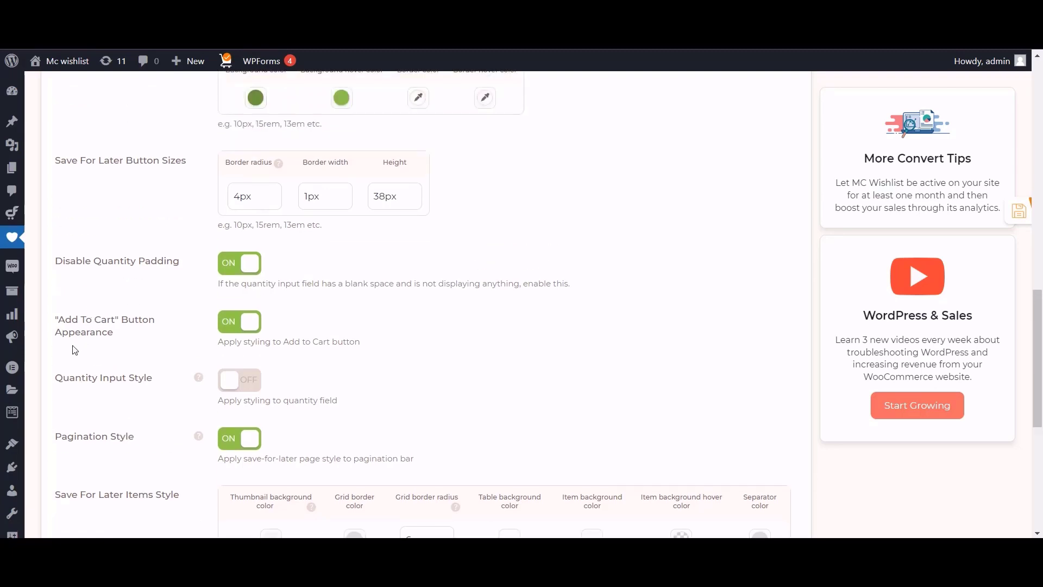
scroll(193, 442, up, 4)
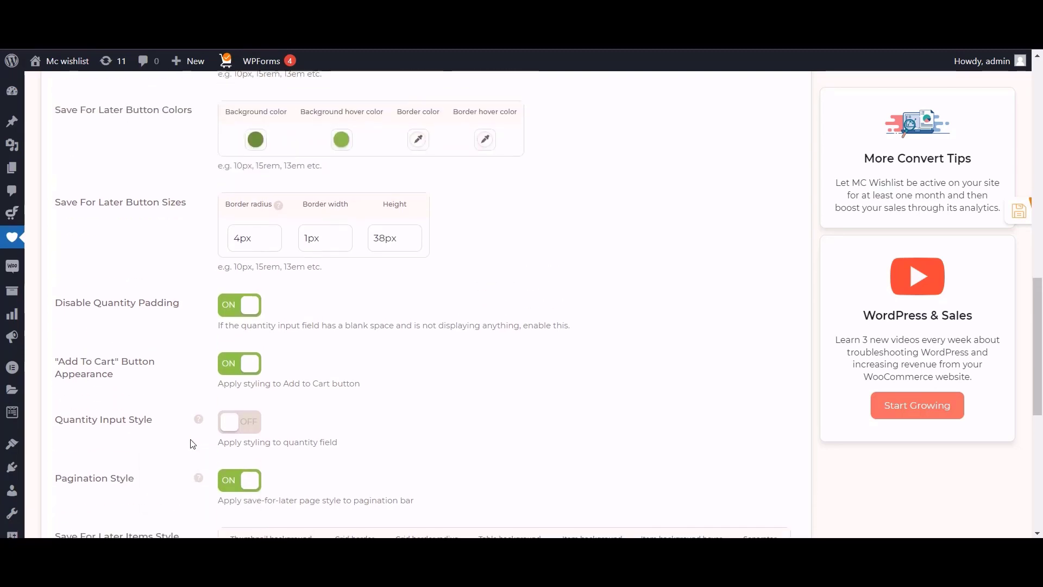
scroll(182, 373, down, 5)
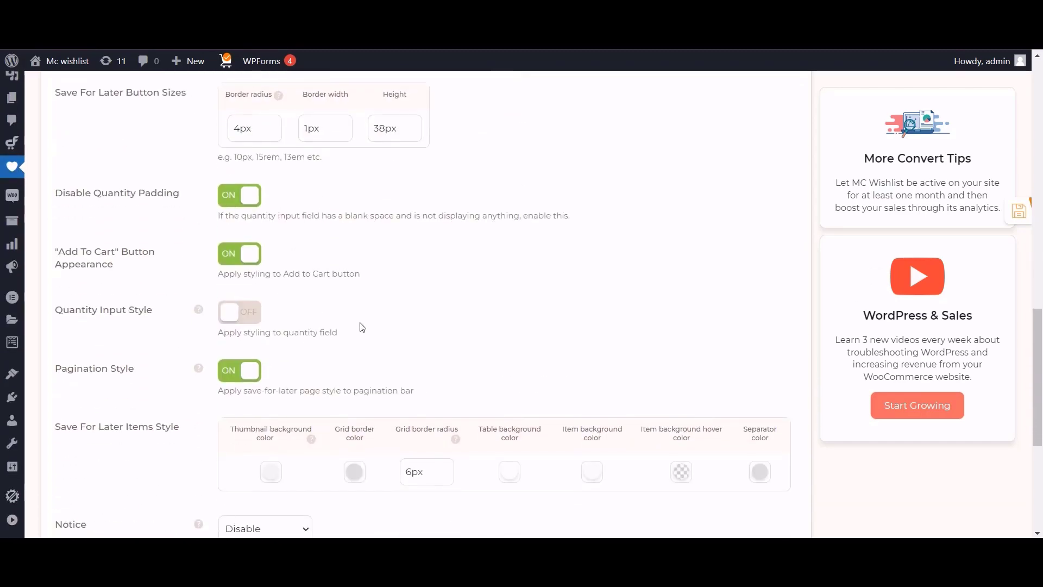
scroll(362, 326, down, 1)
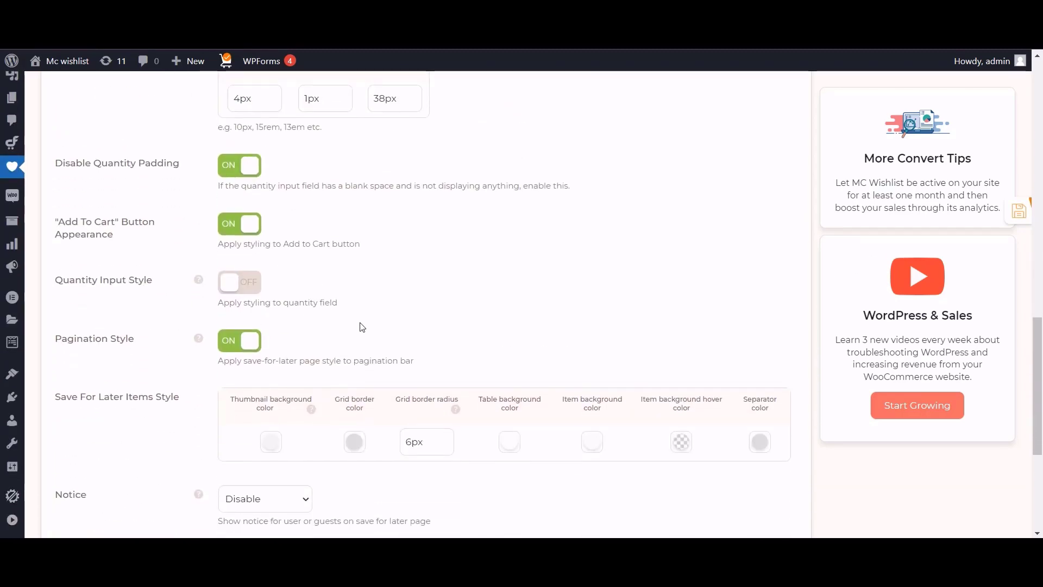
scroll(362, 327, down, 2)
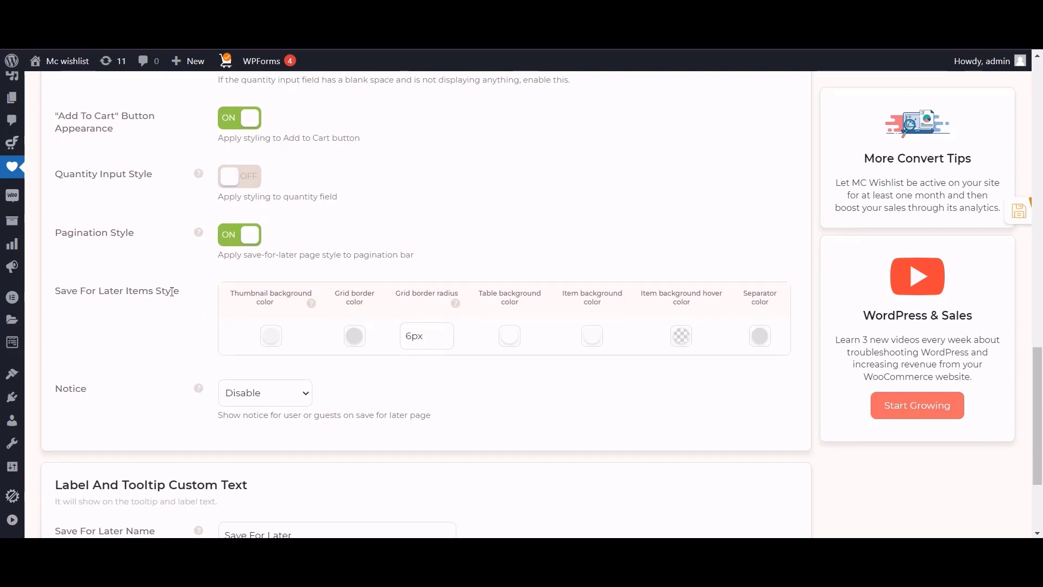
click(271, 336)
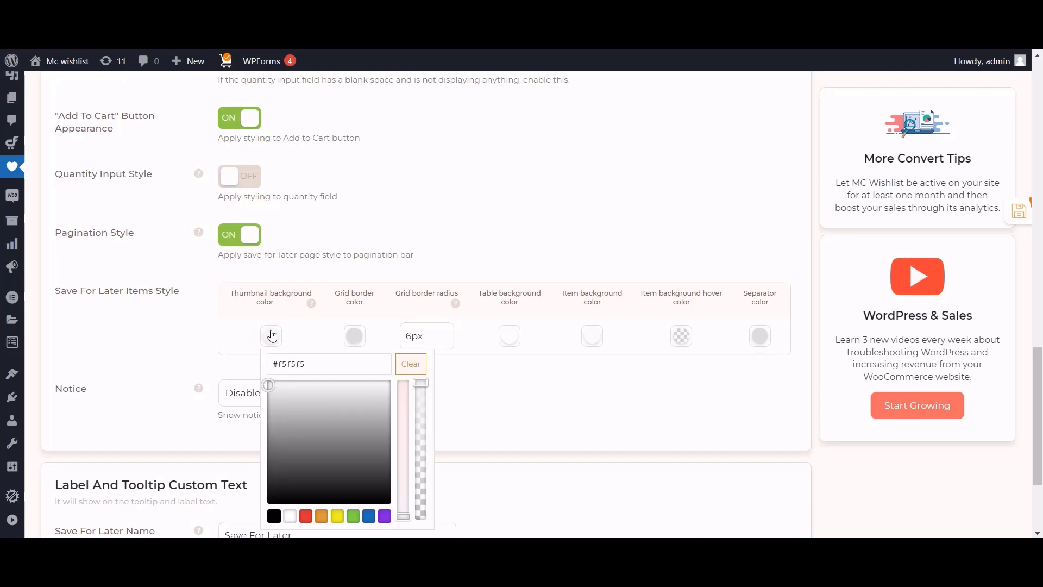
click(241, 352)
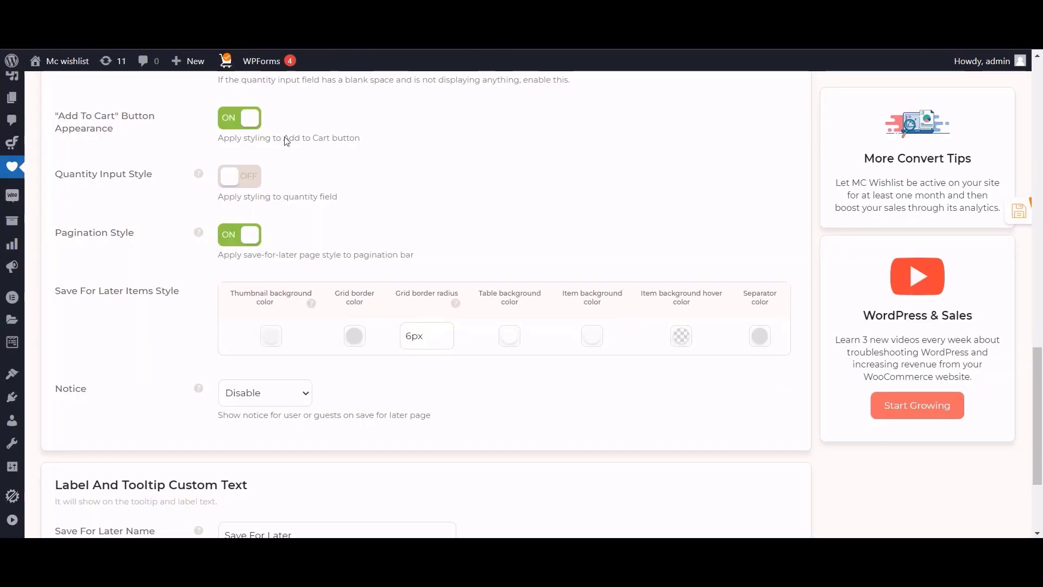
Step: Set the items' grid border color to #6a9739, copied from the Notepad color list, and the grid border radius to 4px
click(354, 336)
click(549, 373)
key(alt+Tab)
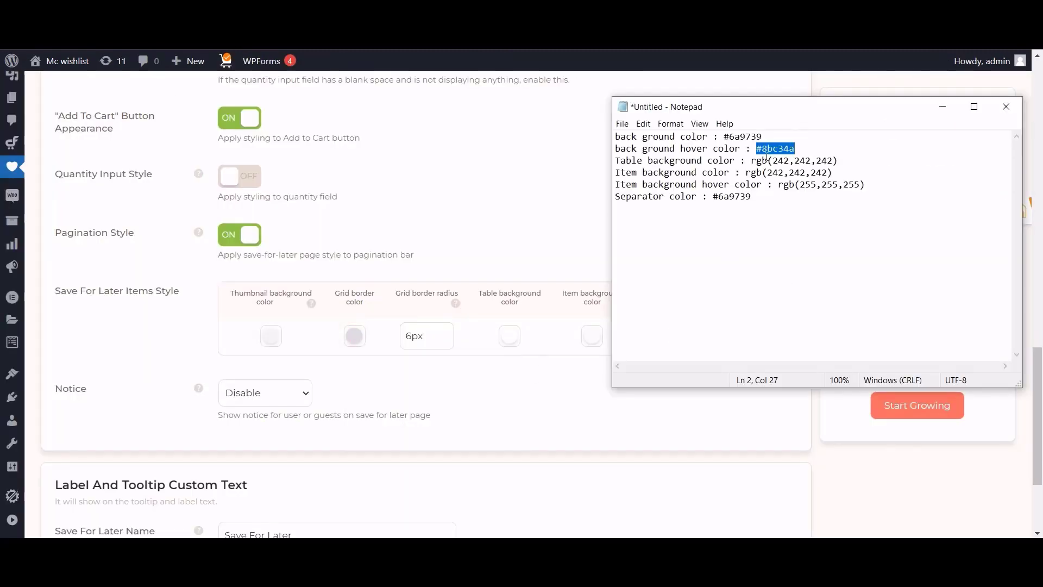
double_click(744, 136)
key(ctrl+c)
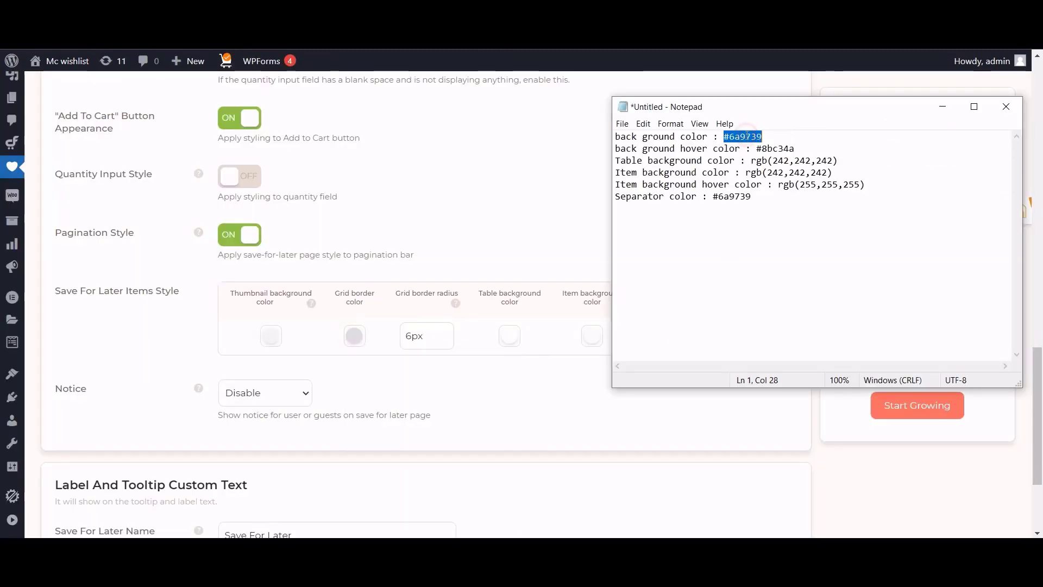
click(354, 335)
triple_click(426, 363)
key(ctrl+v)
key(Return)
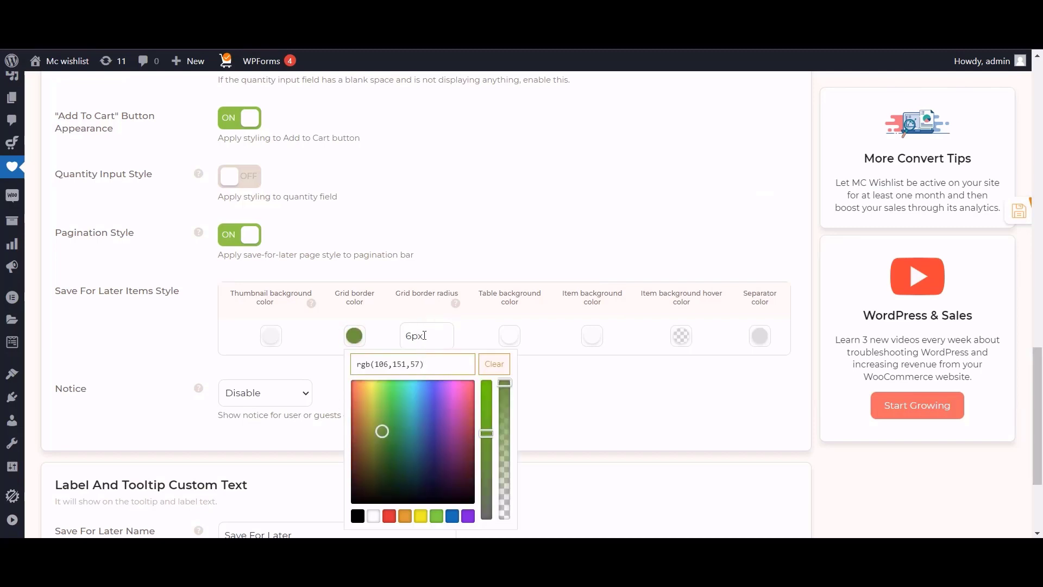
drag(411, 337, 393, 344)
click(530, 356)
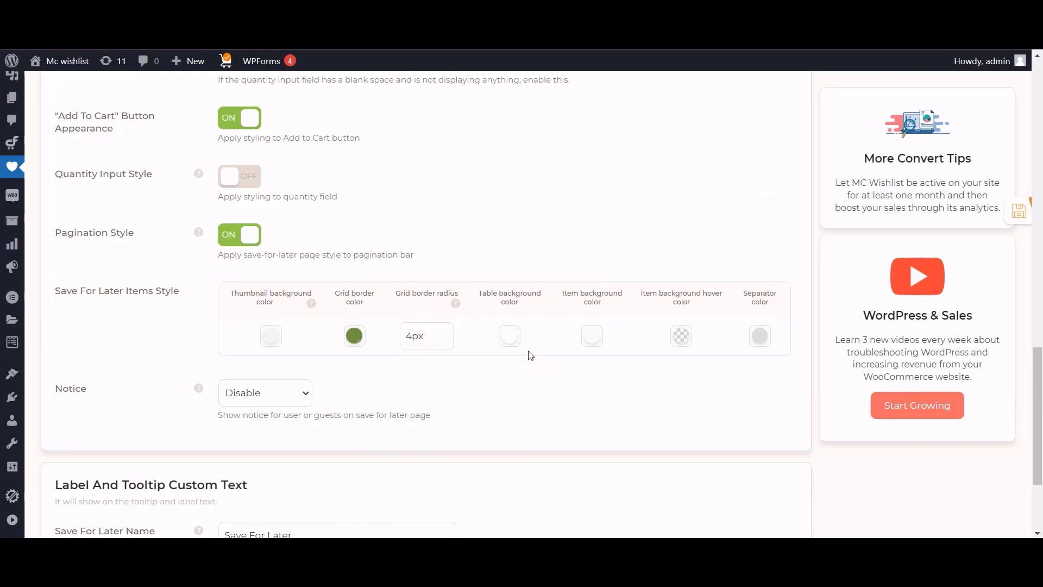
Step: Copy the table background color rgb(242,242,242) from the Notepad list and apply it in the save for later items style
key(alt+Tab)
drag(843, 158, 754, 163)
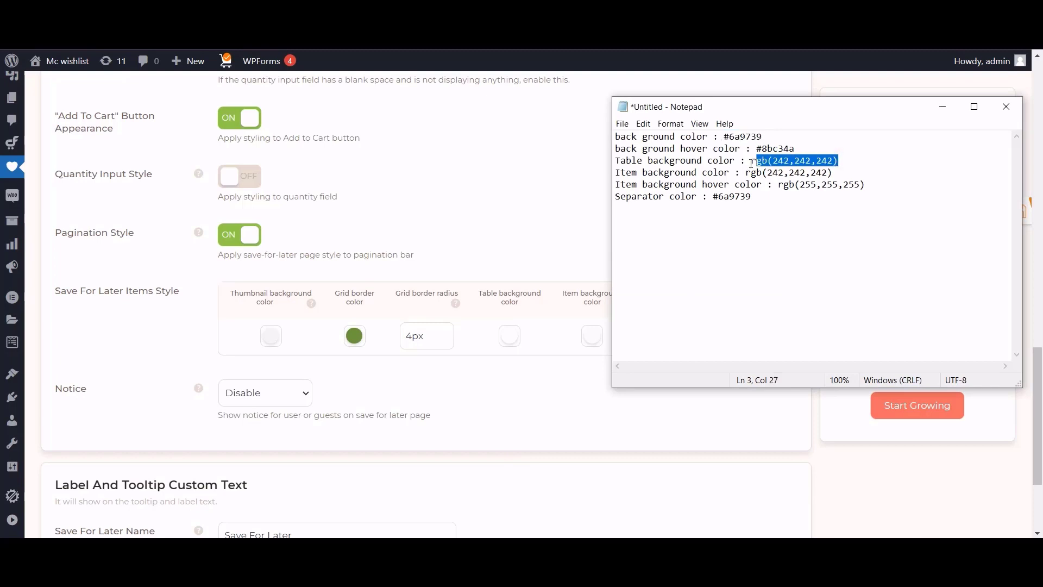
key(ctrl+c)
key(alt+Tab)
click(509, 335)
key(ctrl+v)
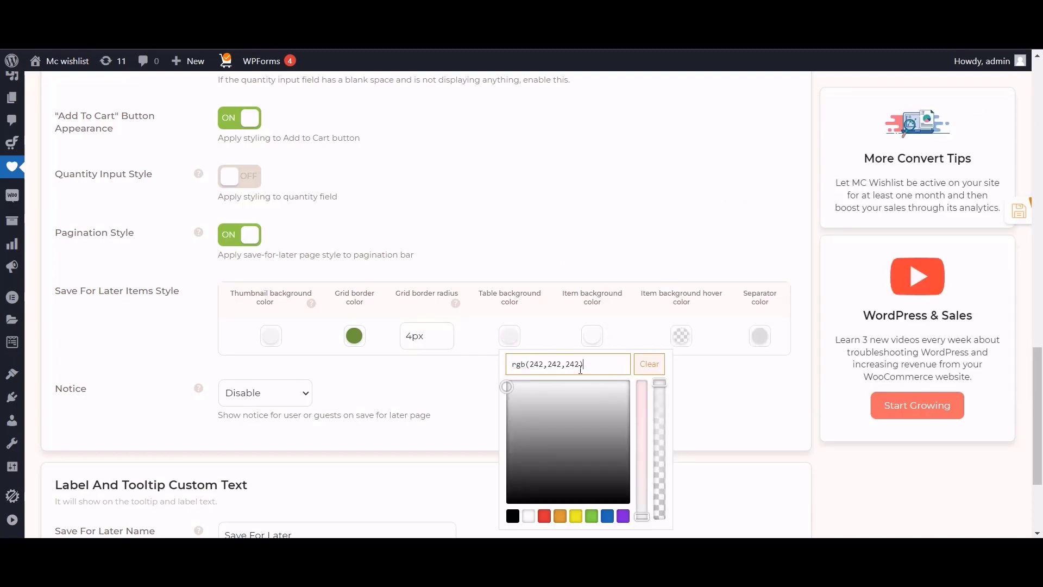
click(580, 245)
Step: Set the save for later item background color to rgb(242,242,242), copied from the Notepad list
key(alt+Tab)
drag(838, 173, 745, 174)
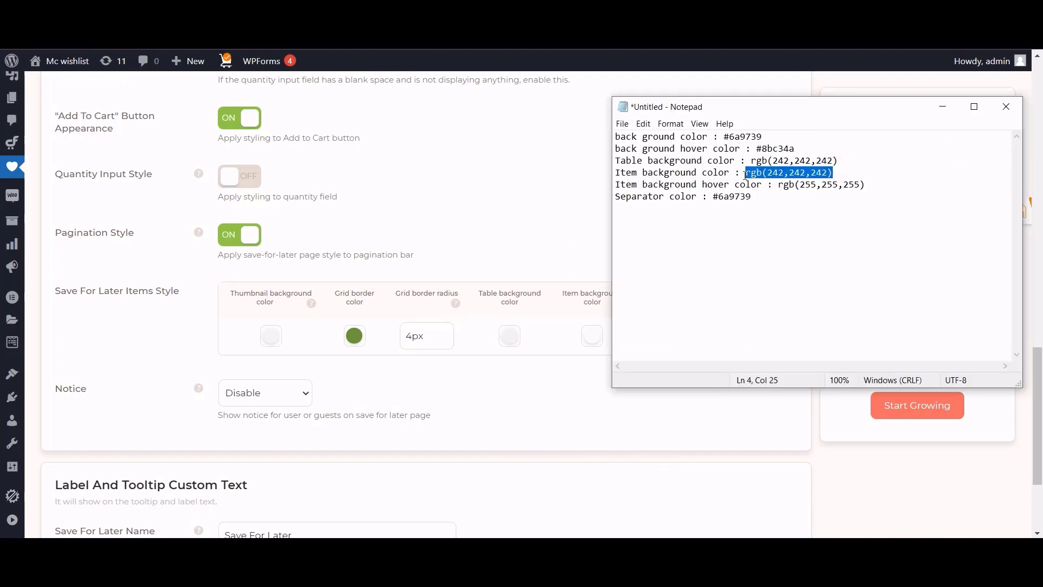
key(ctrl+c)
key(alt+Tab)
click(587, 337)
double_click(640, 361)
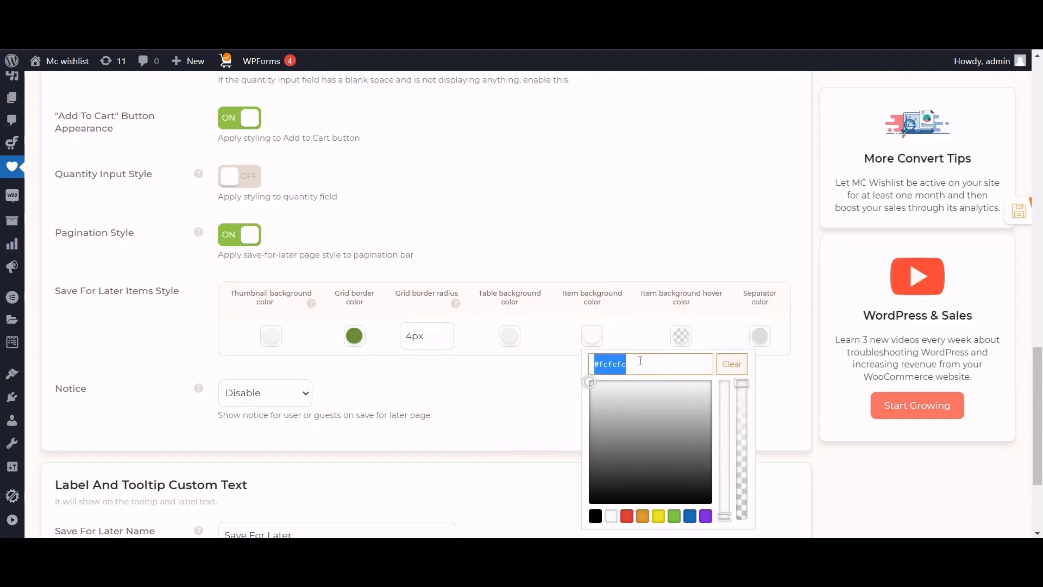
key(ctrl+v)
key(Return)
Step: Set the item background hover color to rgb(255,255,255), copied from the Notepad list
key(alt+Tab)
drag(869, 184, 778, 184)
key(ctrl+c)
key(alt+Tab)
click(681, 336)
double_click(753, 364)
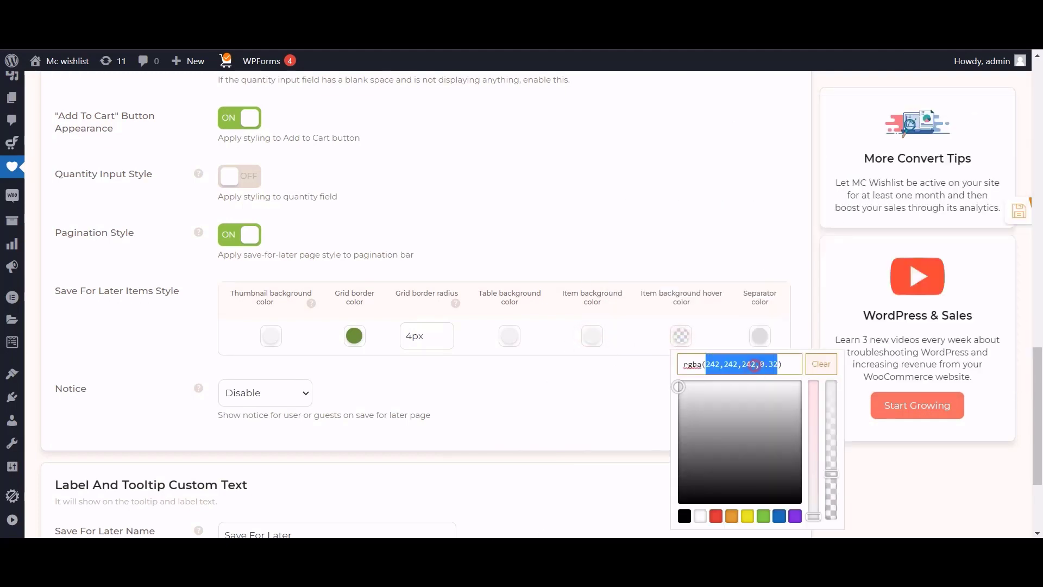
key(ctrl+a)
key(ctrl+v)
key(Return)
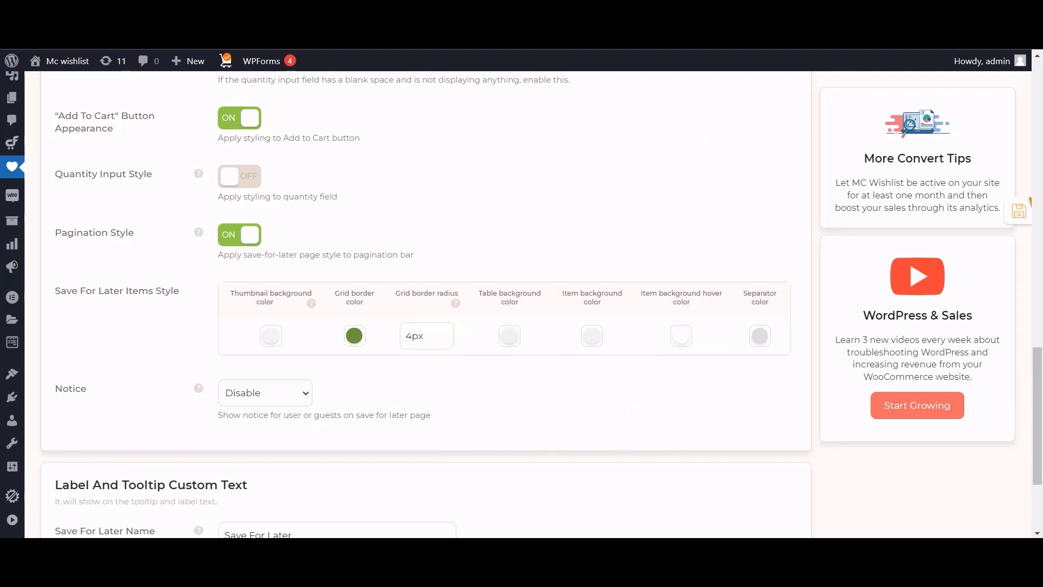
Step: Set the separator color to #6a9739, copied from the Notepad list, and save the settings
key(alt+Tab)
drag(766, 200, 710, 200)
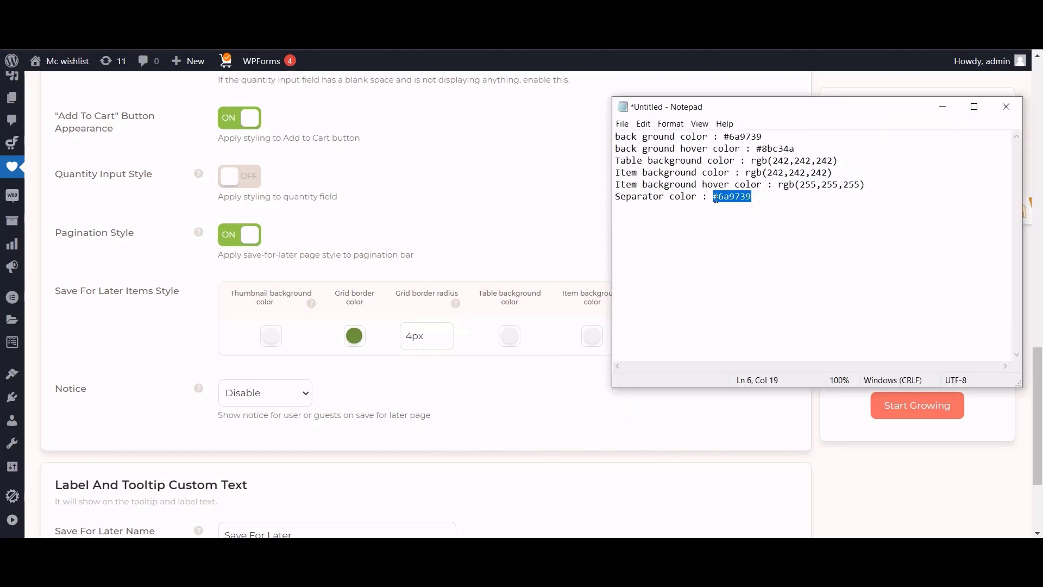
key(ctrl+c)
key(alt+Tab)
click(759, 336)
double_click(772, 363)
key(ctrl+a)
key(ctrl+v)
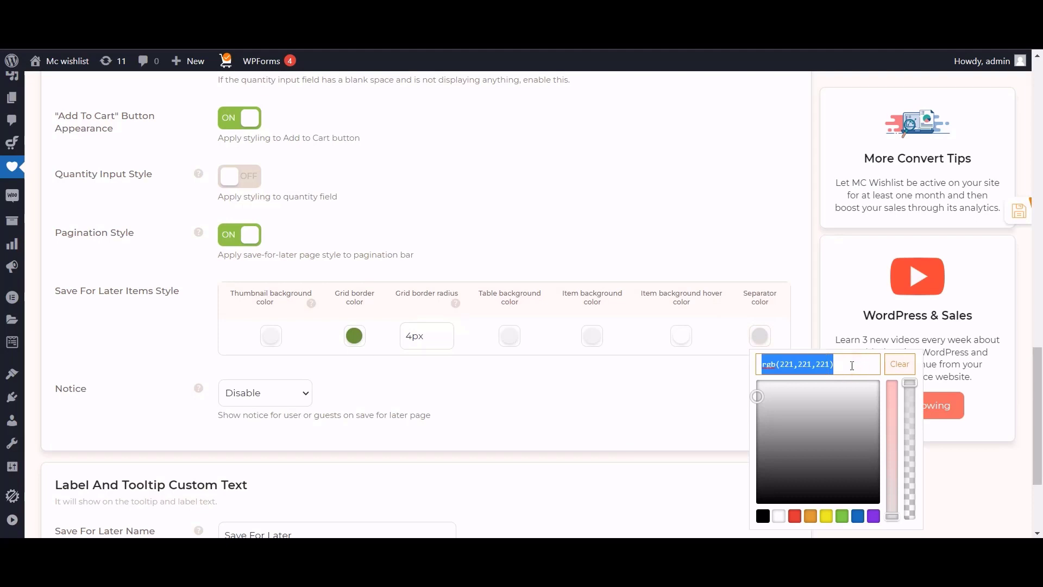
key(Return)
click(1019, 211)
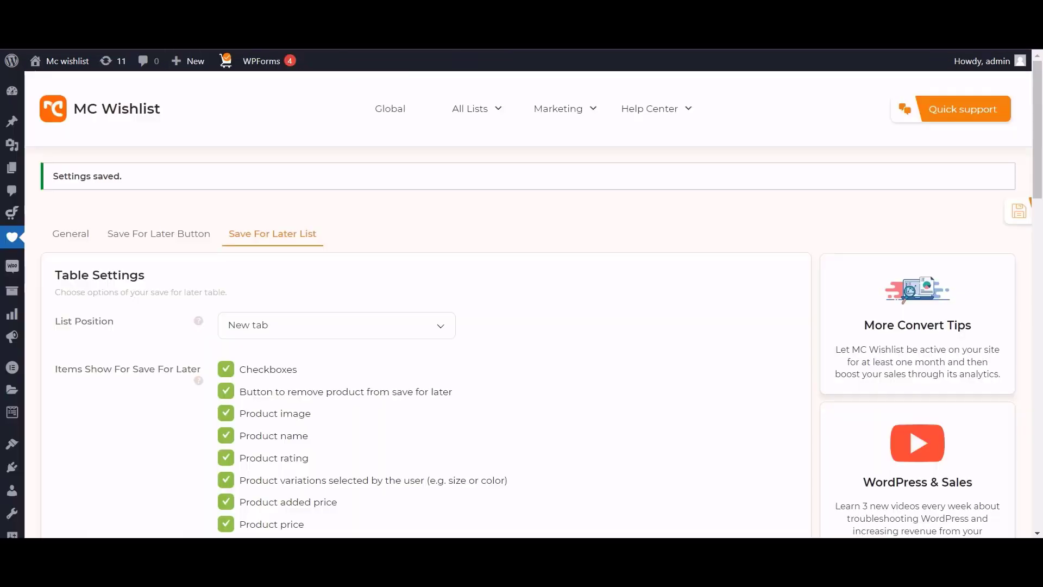
Step: Set the save for later Notice to Quests & Users and save the settings
scroll(260, 255, down, 15)
scroll(207, 326, up, 1)
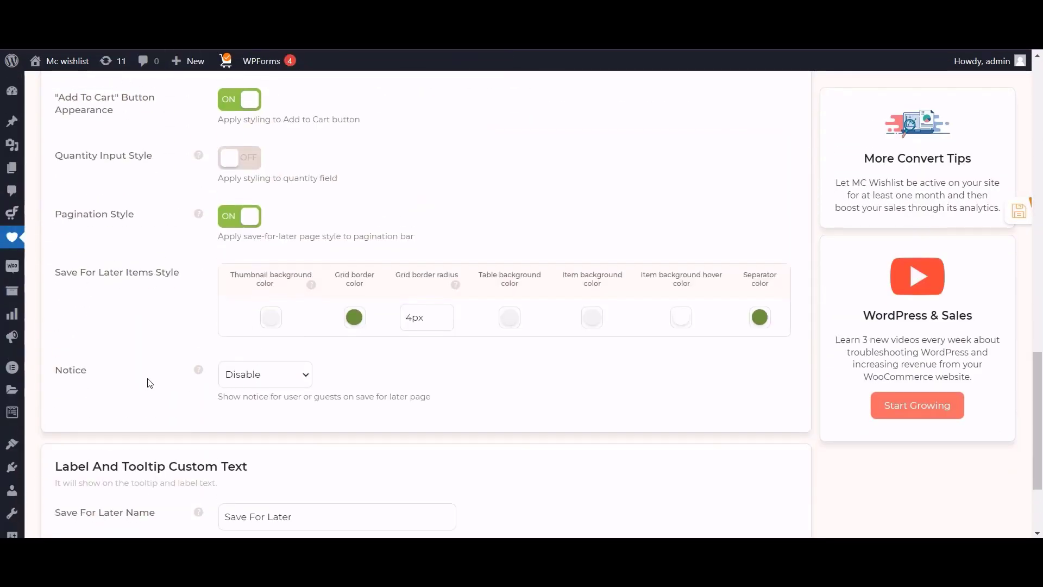
click(271, 380)
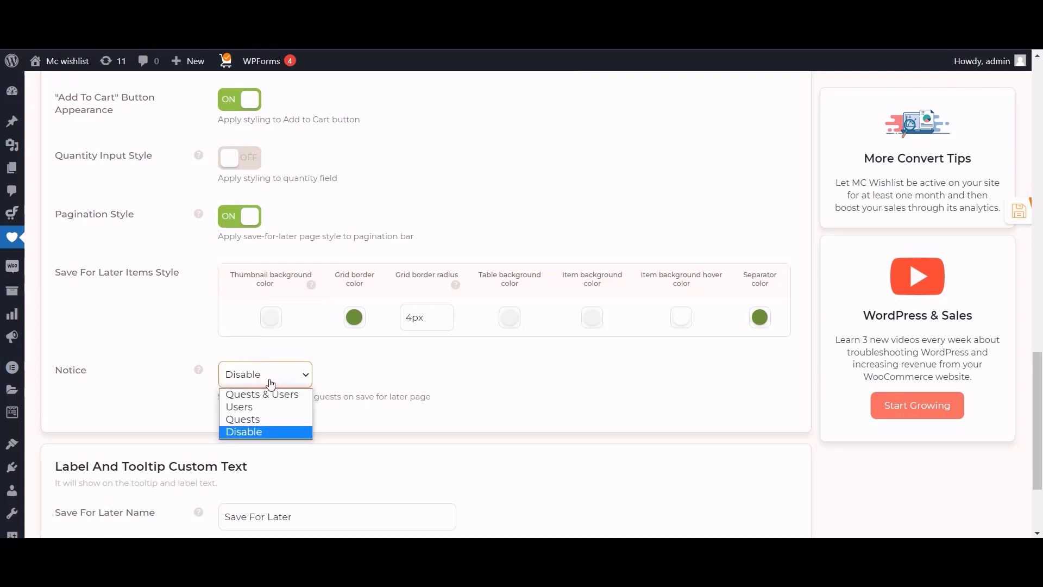
click(263, 394)
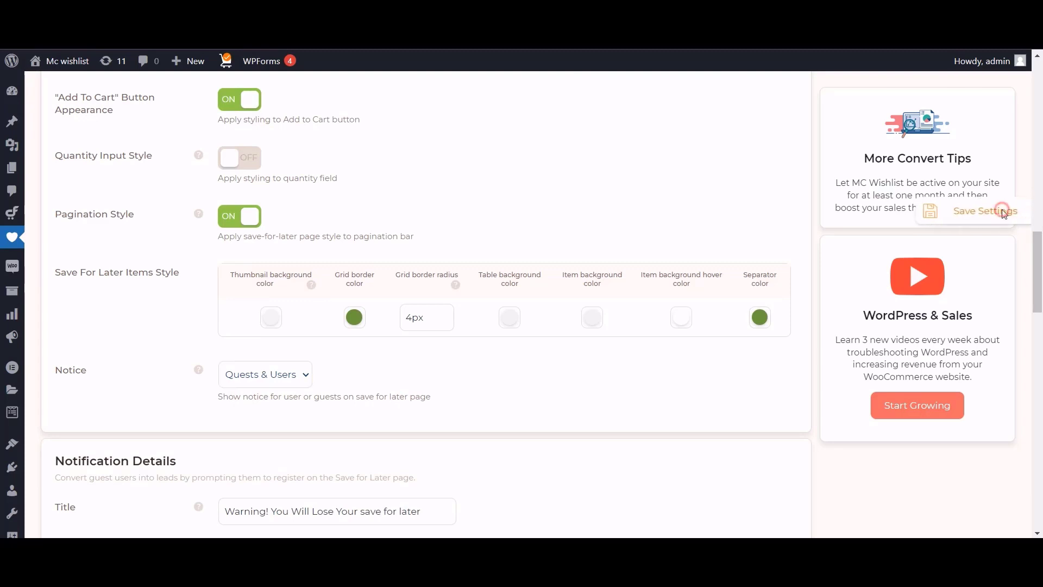
Step: Check the notice and list styling on the cart page's save for later list, and return to the Notice settings
scroll(617, 185, up, 1)
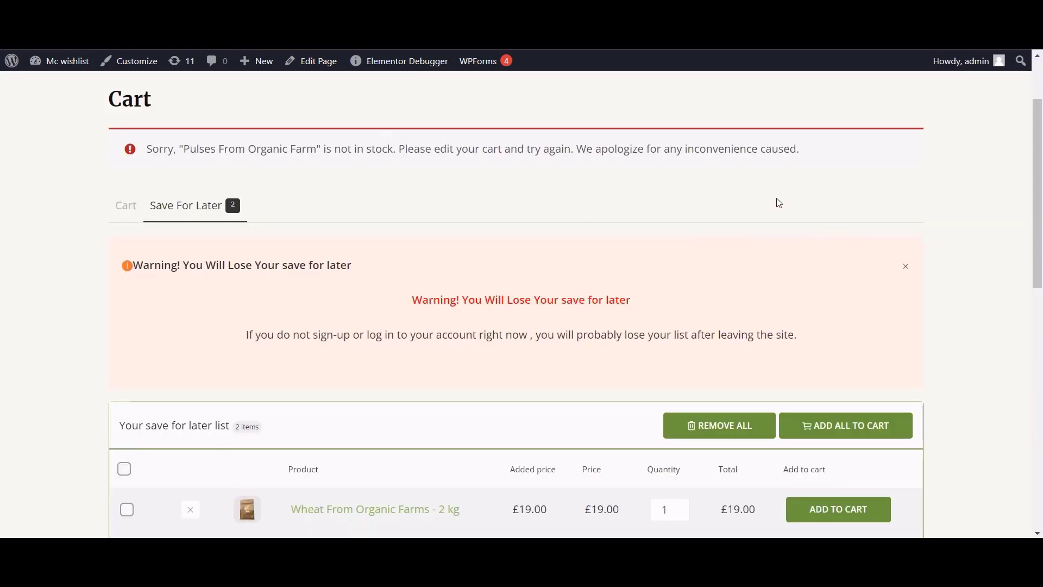
drag(1039, 180, 1041, 234)
scroll(1041, 235, up, 1)
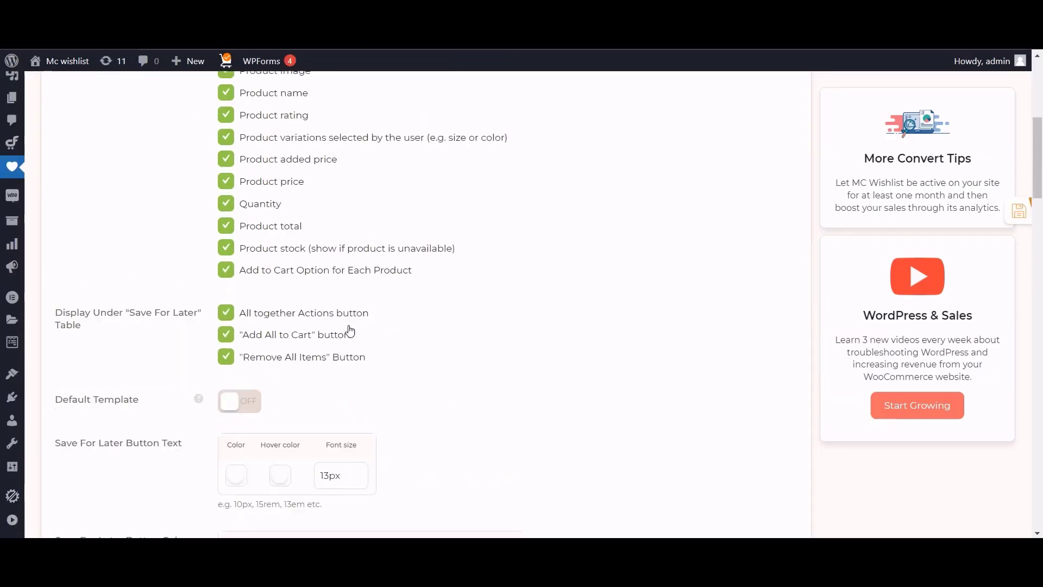
scroll(350, 331, down, 10)
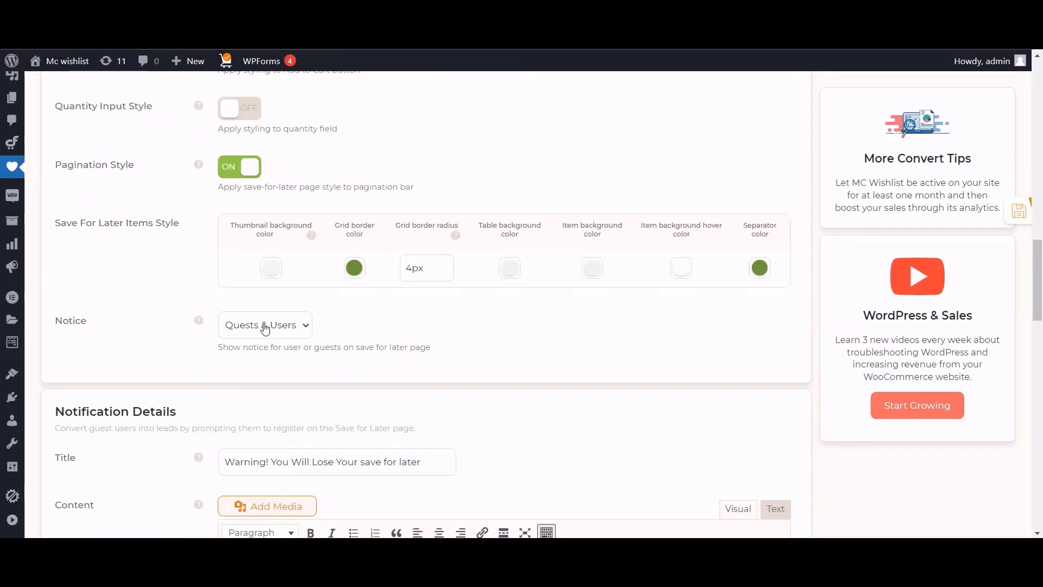
Step: Set the save for later Notice to Quests
click(266, 326)
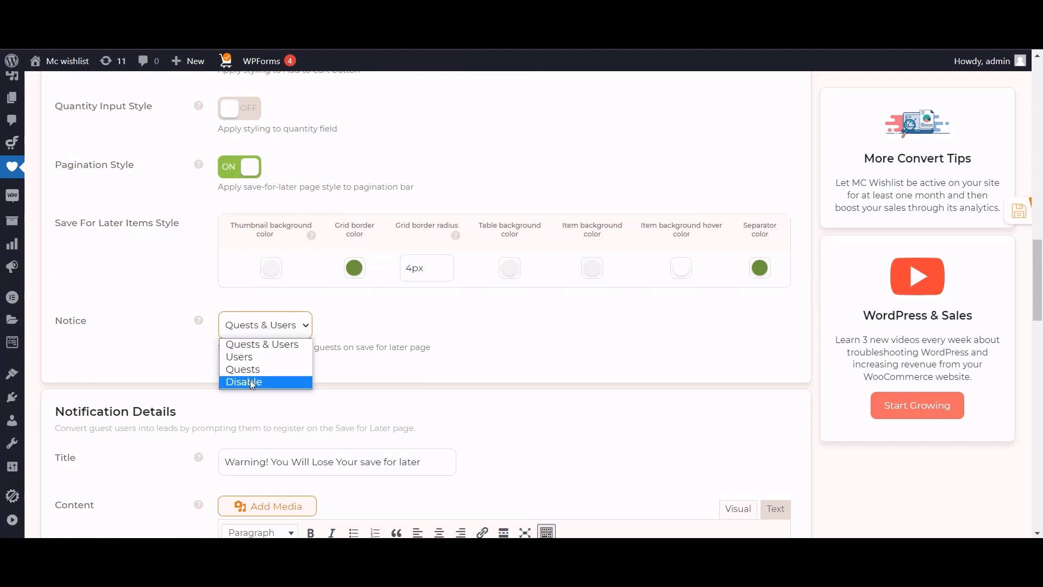
click(265, 369)
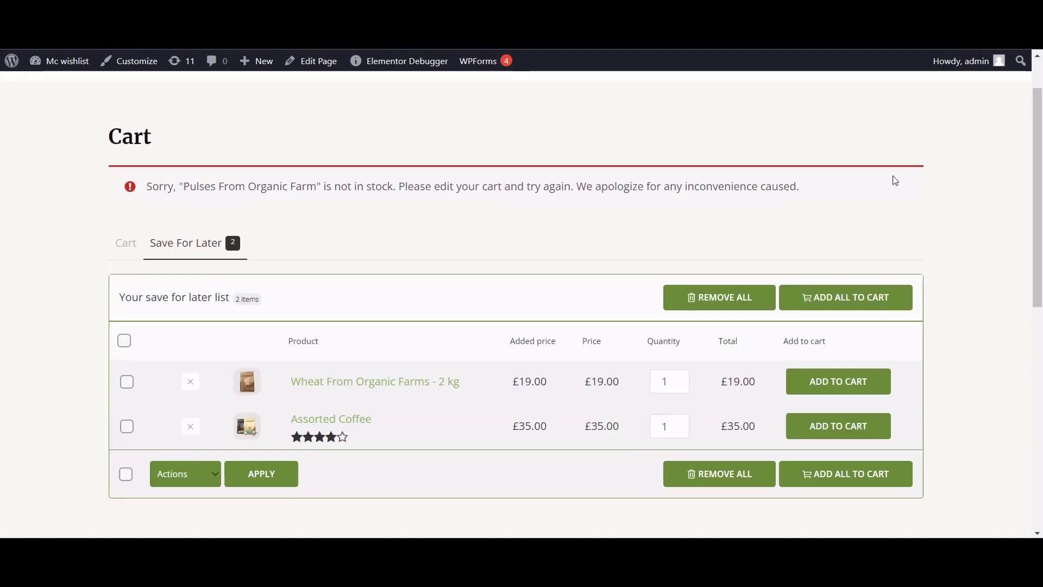
Step: Log out from the cart page and add Assorted Coffee, Cashew Butter and Diabetic Cookies to the cart as a guest
mouse_move(971, 67)
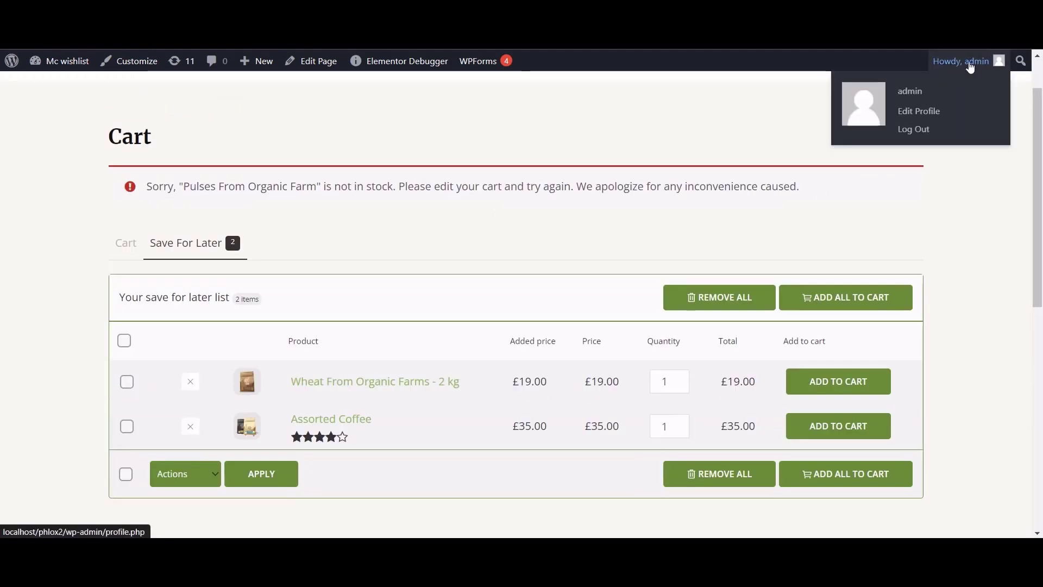
click(919, 129)
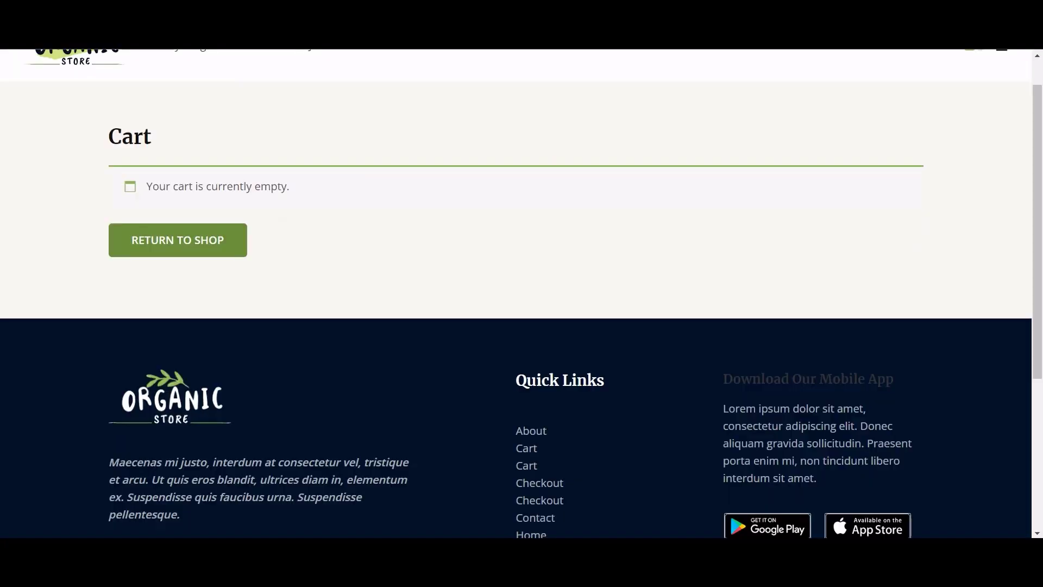
scroll(395, 228, up, 1)
click(163, 87)
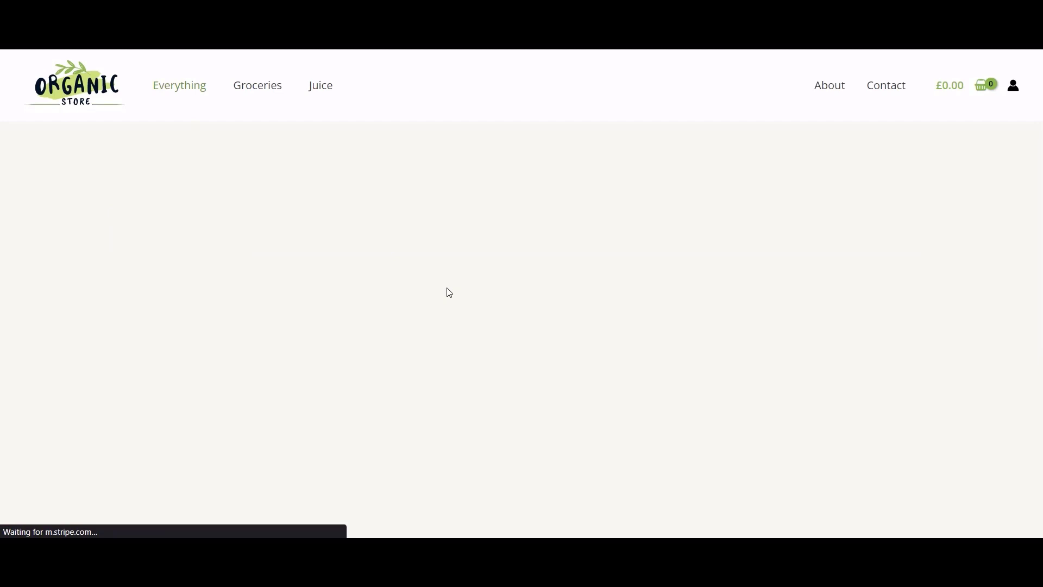
scroll(450, 292, down, 3)
click(475, 448)
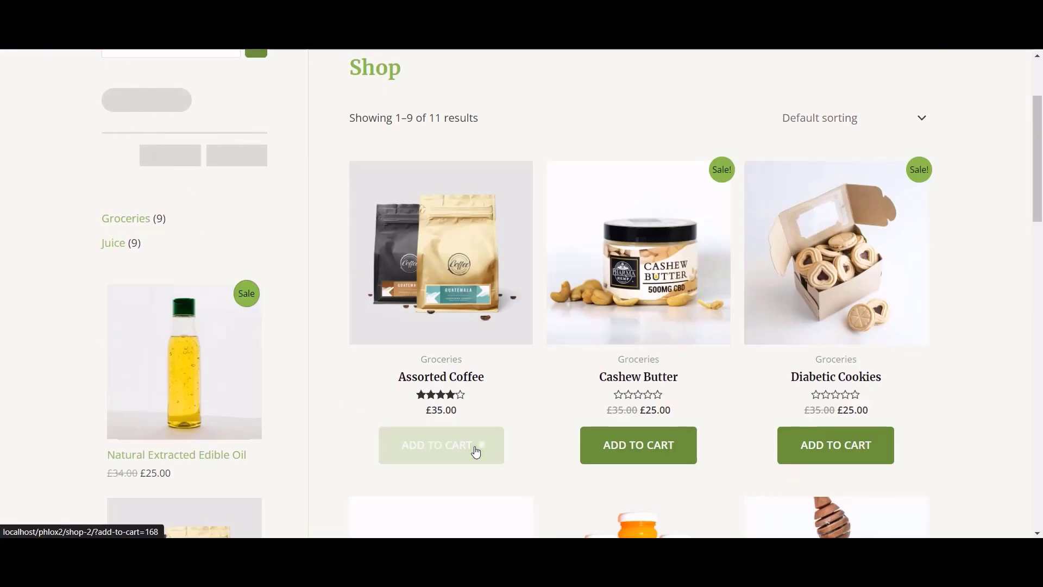
click(639, 453)
click(885, 459)
scroll(967, 163, up, 3)
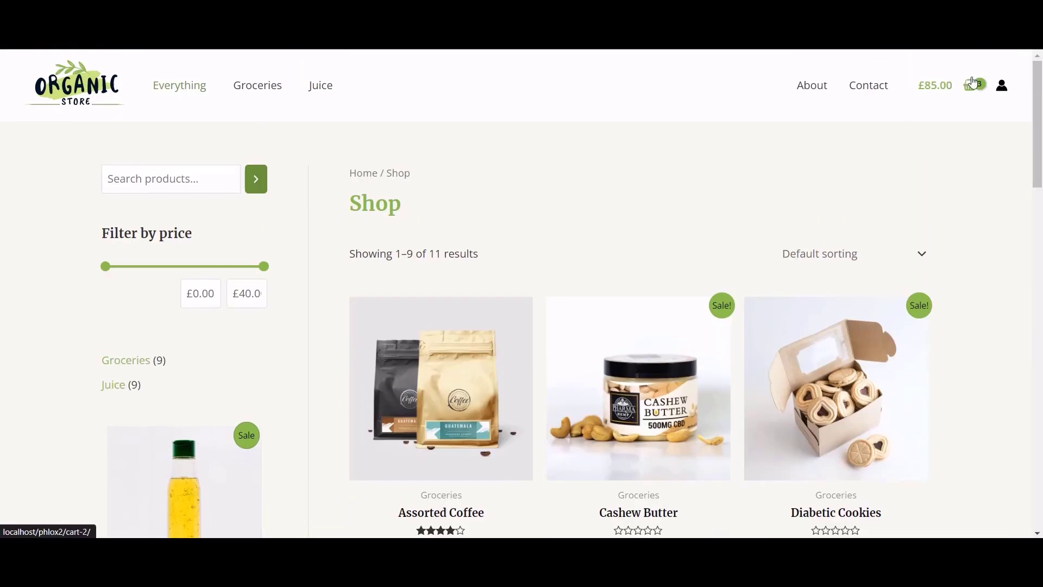
Step: Open the cart and save Assorted Coffee and Cashew Butter for later
click(973, 81)
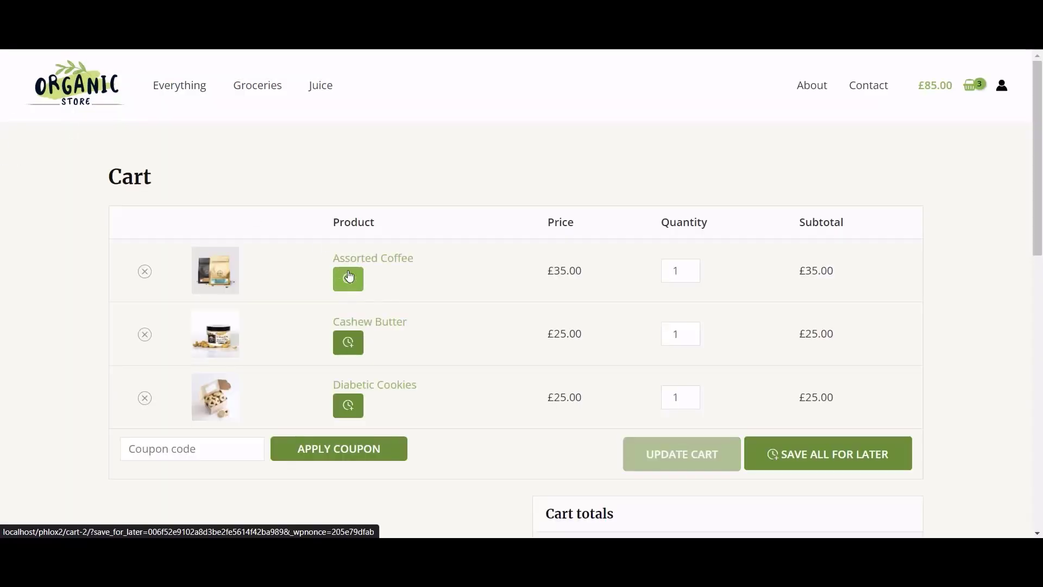
click(349, 277)
click(346, 323)
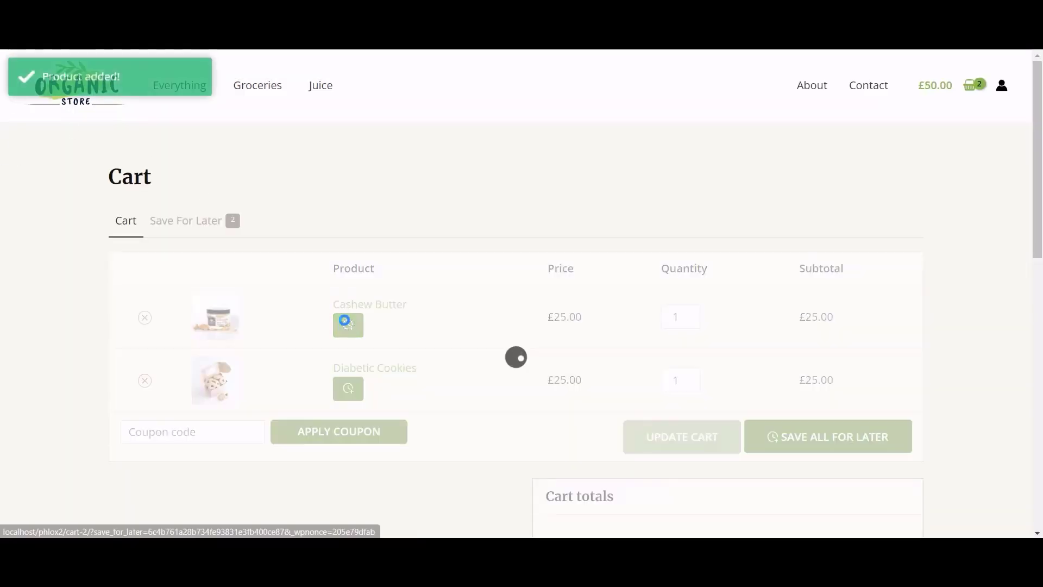
Step: Examine the guest notice and the list styling on the cart page's save for later list
click(188, 221)
scroll(543, 207, down, 3)
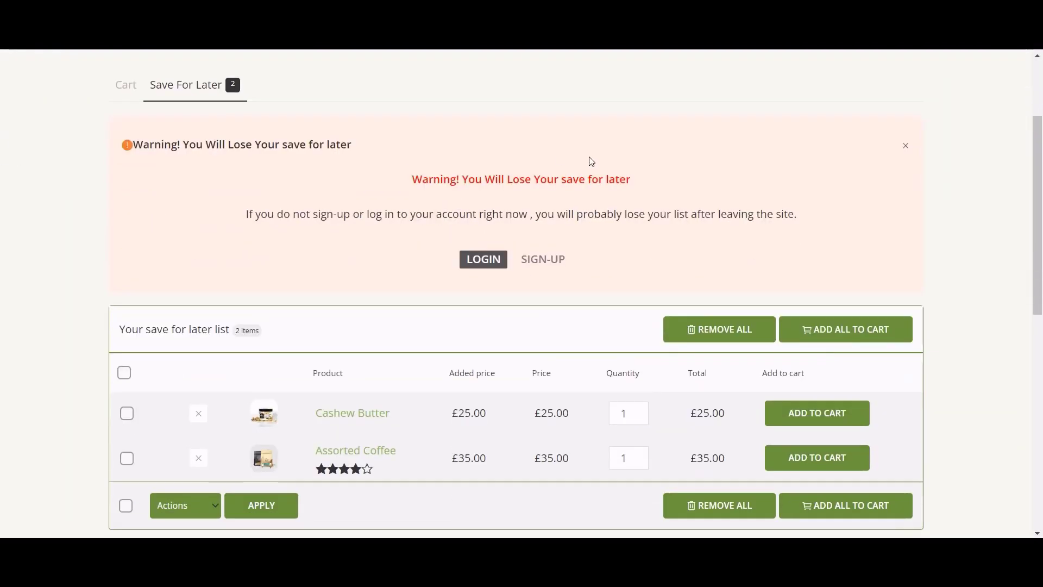
scroll(950, 205, down, 1)
scroll(957, 191, up, 3)
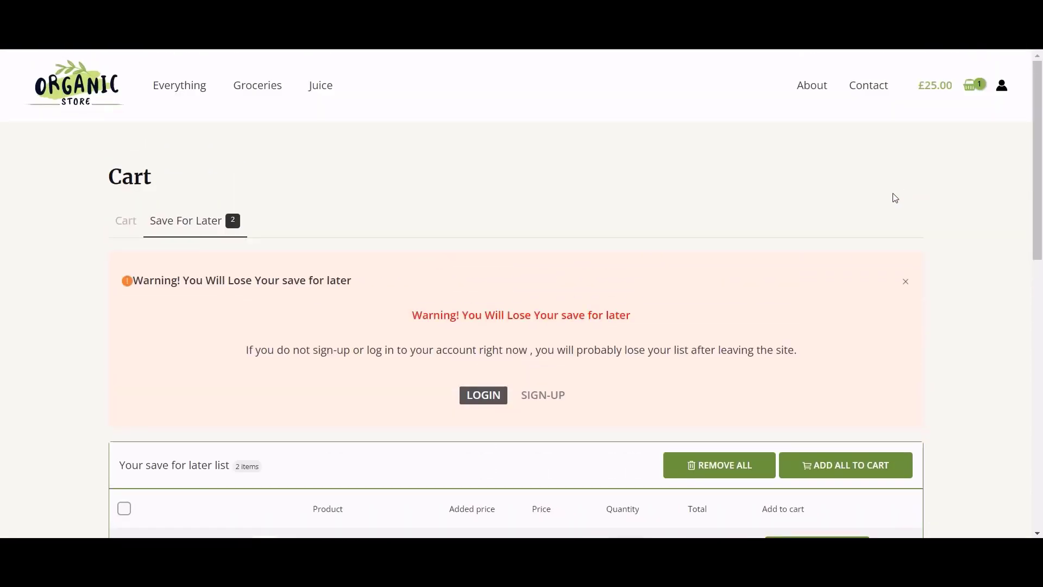
scroll(895, 194, down, 4)
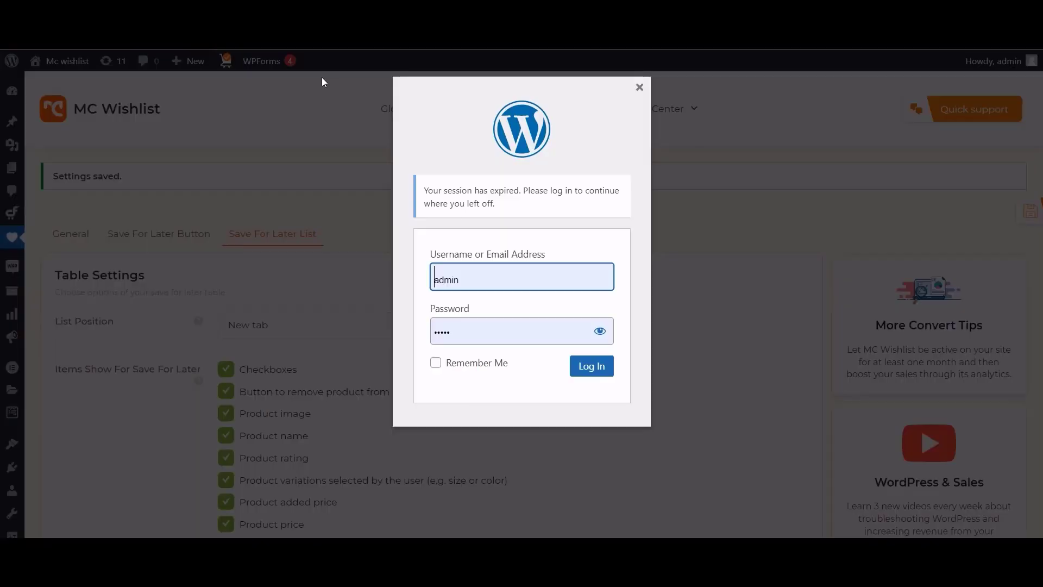
Step: Log back in to WordPress with the prefilled credentials and return to the Save For Later List settings
key(Return)
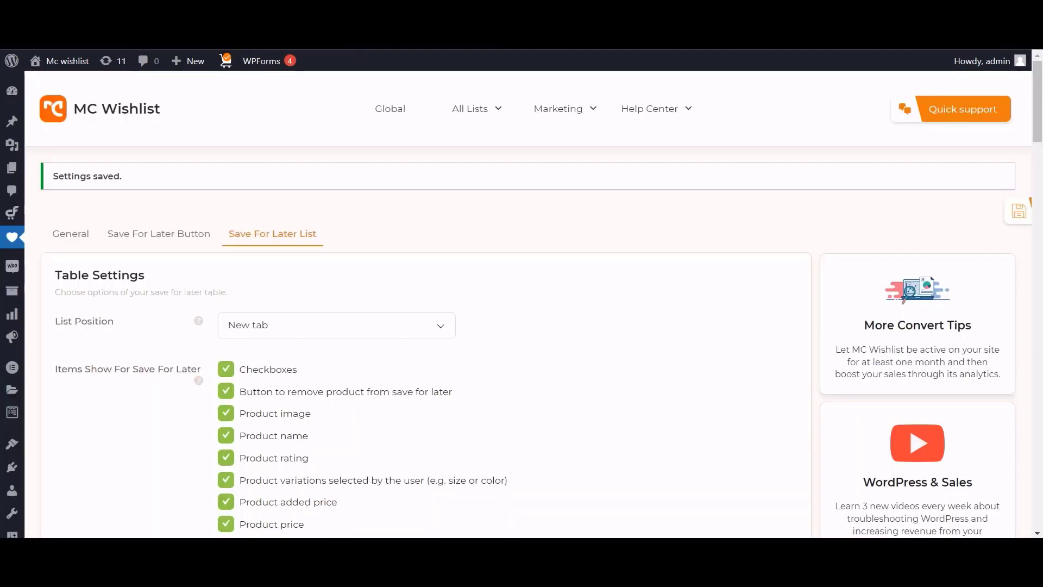
scroll(617, 438, down, 15)
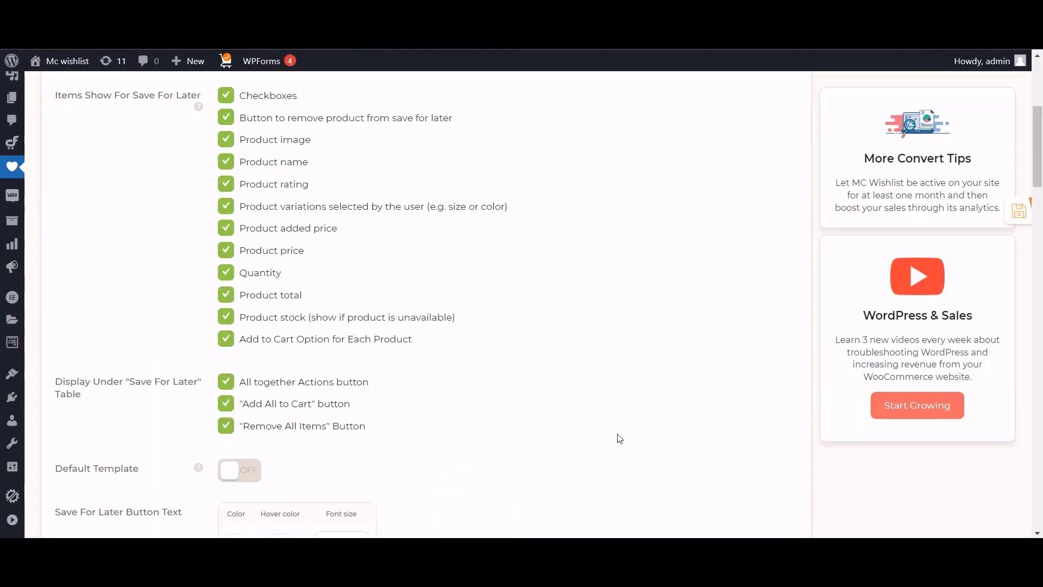